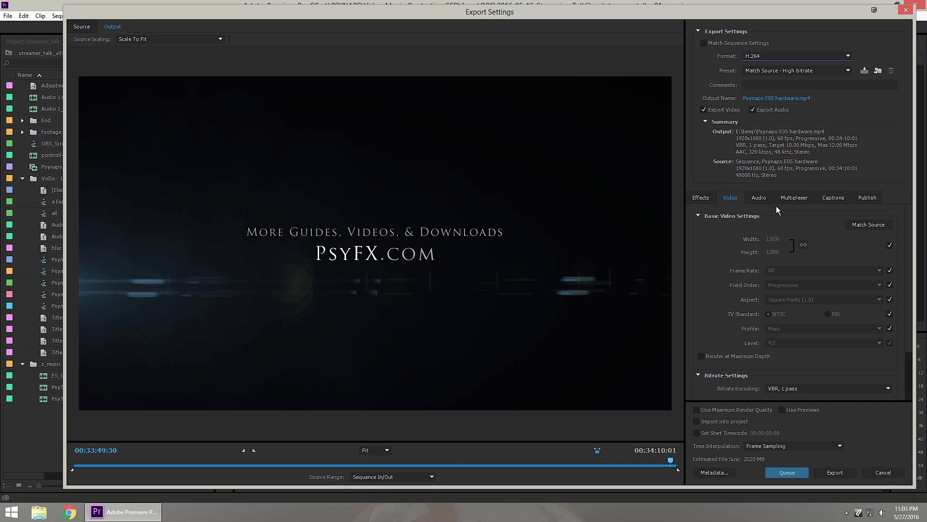
Step: Keep the H.264 format and choose the YouTube 1080p HD export preset
{"action": "left_click", "coordinate": [788, 59]}
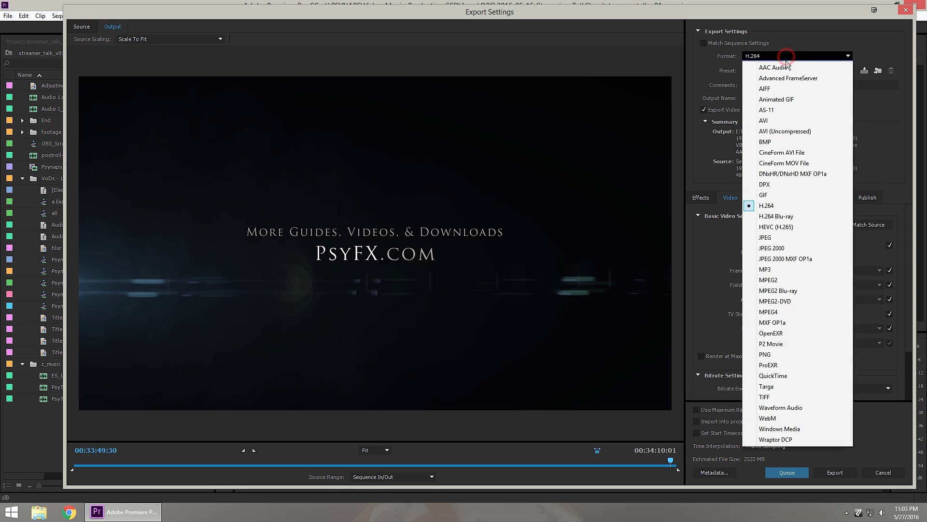
{"action": "left_click", "coordinate": [782, 89]}
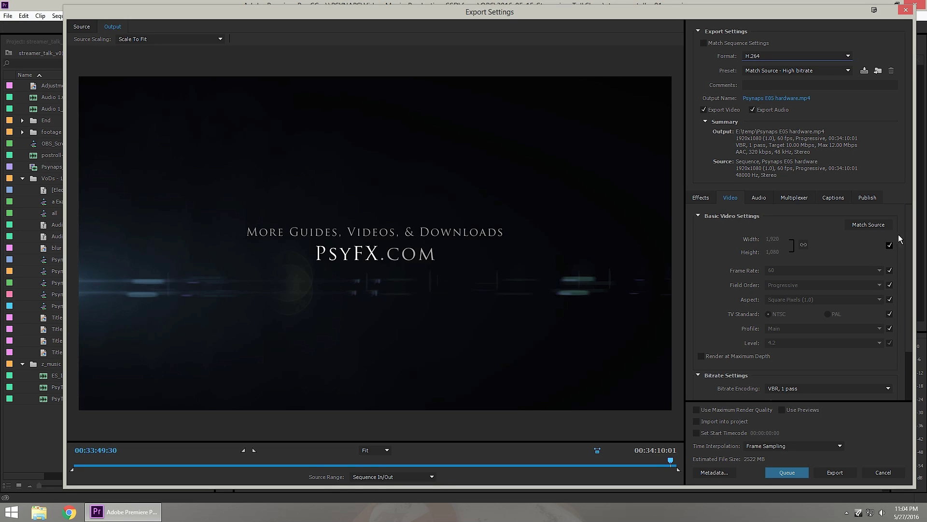
{"action": "left_click_drag", "start_coordinate": [909, 223], "coordinate": [900, 204]}
{"action": "left_click", "coordinate": [780, 72]}
{"action": "mouse_move", "coordinate": [612, 509]}
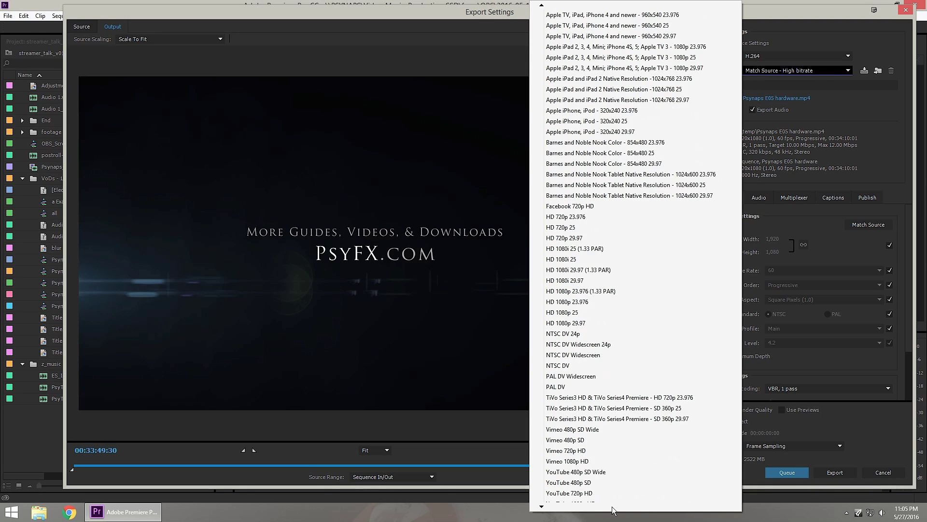
{"action": "left_click", "coordinate": [586, 482]}
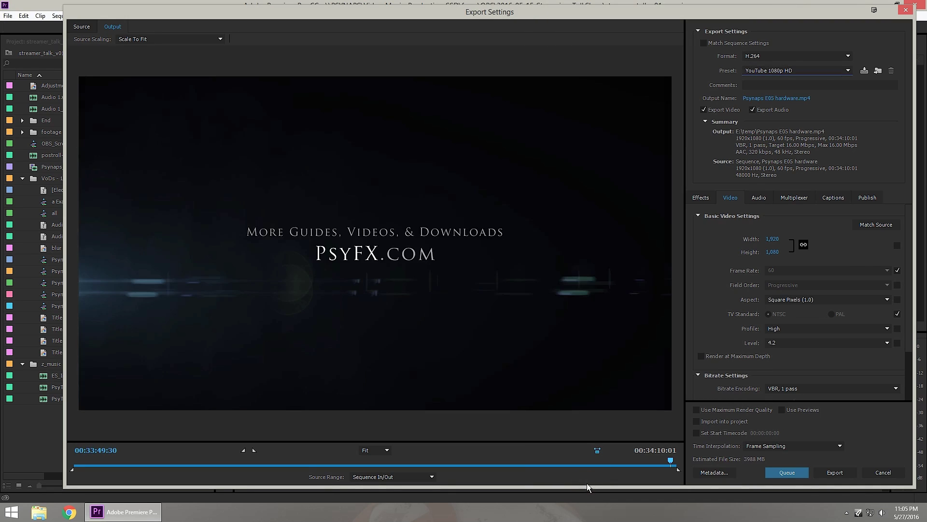
Step: Scroll through the Video tab to review the YouTube 1080p HD bitrate settings
{"action": "scroll", "coordinate": [910, 307], "scroll_direction": "down", "scroll_amount": 2}
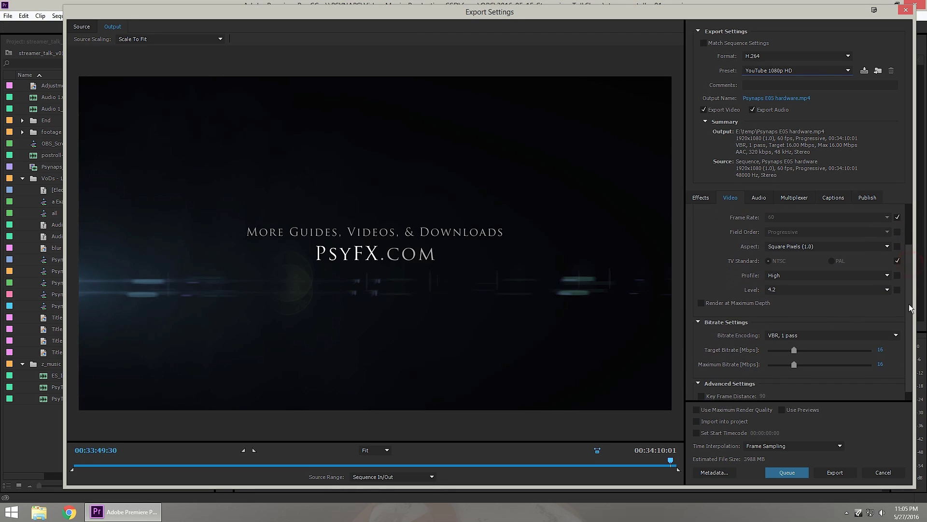
{"action": "scroll", "coordinate": [906, 305], "scroll_direction": "down", "scroll_amount": 1}
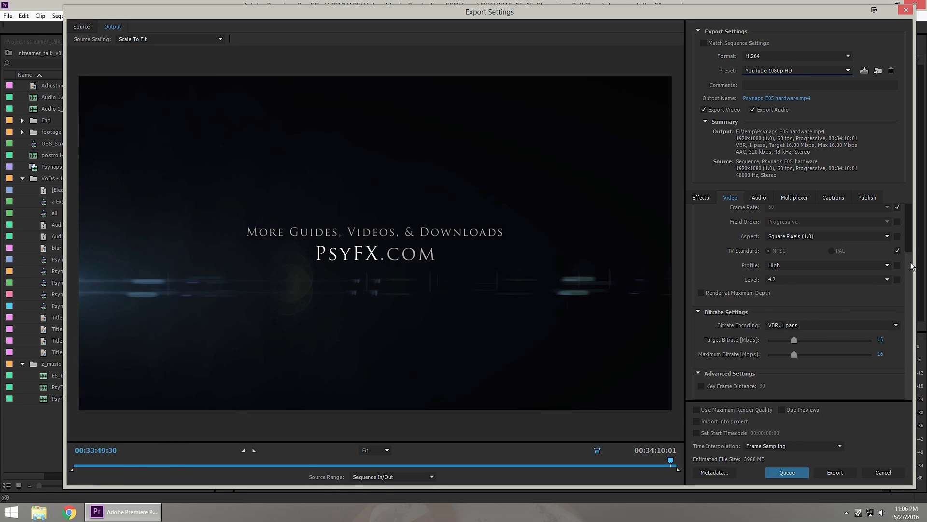
{"action": "scroll", "coordinate": [910, 206], "scroll_direction": "up", "scroll_amount": 6}
{"action": "scroll", "coordinate": [909, 222], "scroll_direction": "down", "scroll_amount": 3}
{"action": "scroll", "coordinate": [907, 241], "scroll_direction": "up", "scroll_amount": 3}
{"action": "scroll", "coordinate": [907, 256], "scroll_direction": "down", "scroll_amount": 3}
{"action": "scroll", "coordinate": [906, 275], "scroll_direction": "up", "scroll_amount": 2}
{"action": "scroll", "coordinate": [903, 289], "scroll_direction": "down", "scroll_amount": 3}
{"action": "scroll", "coordinate": [898, 314], "scroll_direction": "up", "scroll_amount": 3}
{"action": "scroll", "coordinate": [891, 335], "scroll_direction": "down", "scroll_amount": 3}
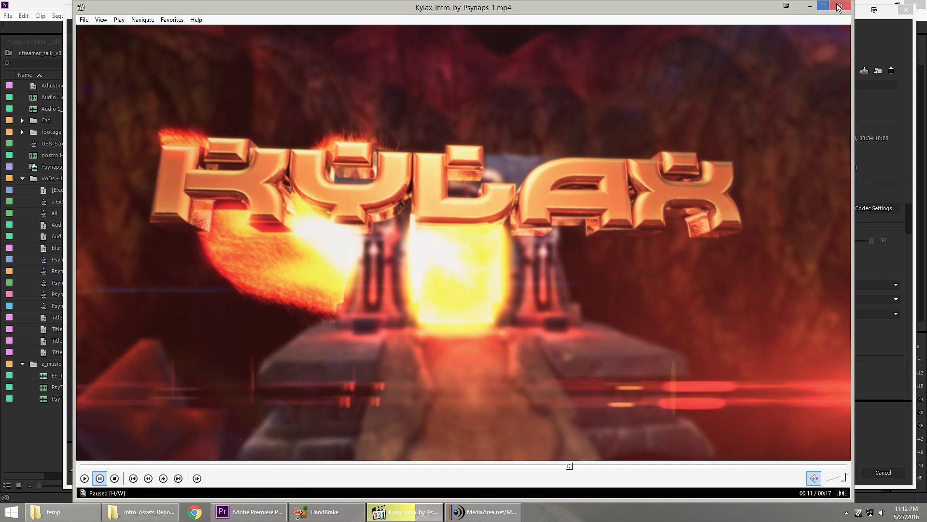
Step: Close the intro clip's media player and minimize the temp folder window
{"action": "left_click", "coordinate": [839, 7]}
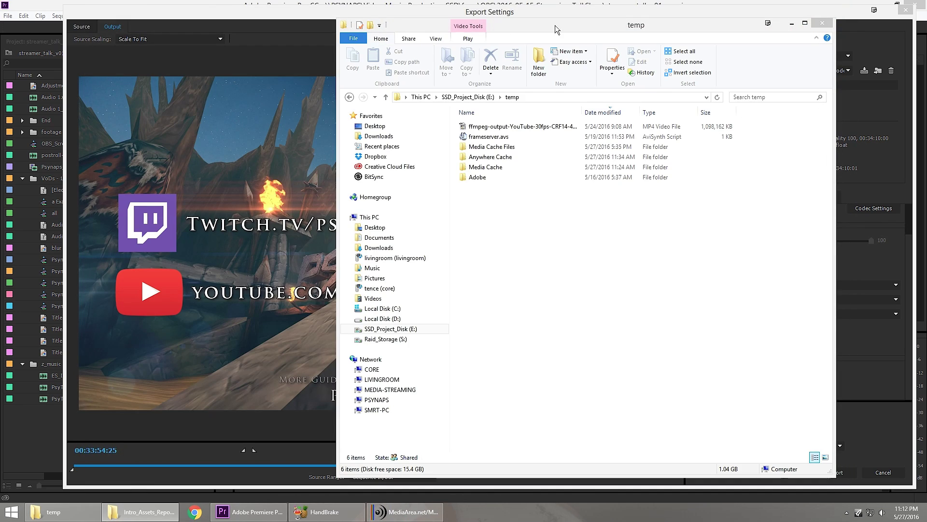
{"action": "left_click", "coordinate": [794, 24]}
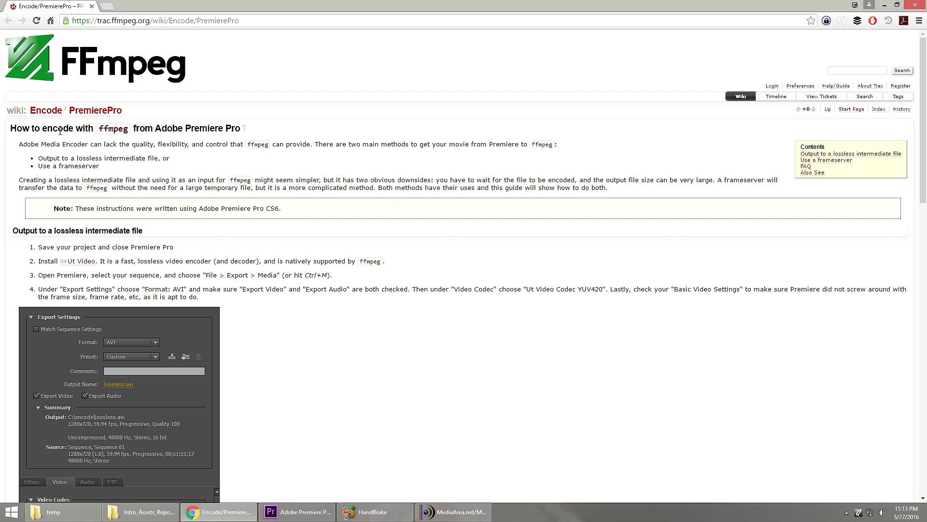
Step: Read down to the 'Use a frameserver' section and follow the Debugmode FrameServer link
{"action": "left_click_drag", "start_coordinate": [270, 128], "coordinate": [99, 128]}
{"action": "left_click", "coordinate": [273, 131]}
{"action": "left_click_drag", "start_coordinate": [924, 69], "coordinate": [863, 207]}
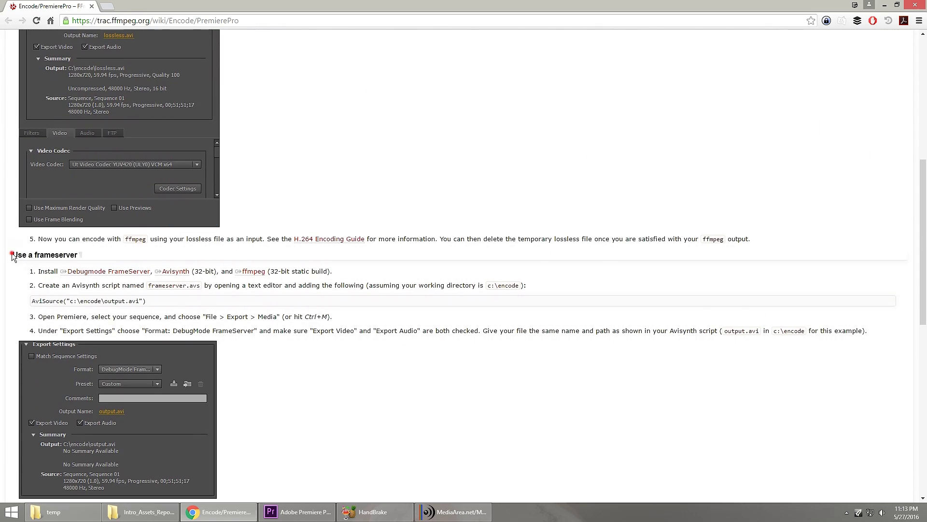
{"action": "left_click_drag", "start_coordinate": [10, 255], "coordinate": [77, 254]}
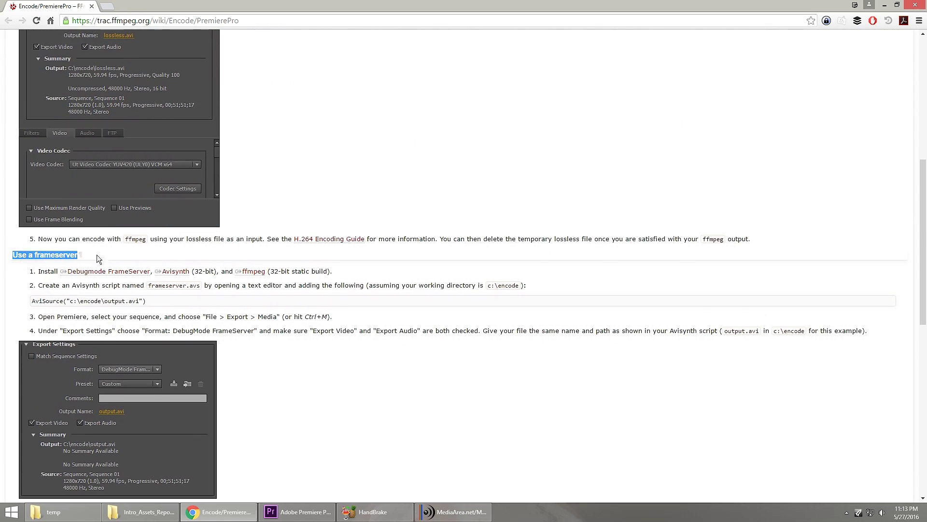
{"action": "left_click_drag", "start_coordinate": [923, 241], "coordinate": [905, 268]}
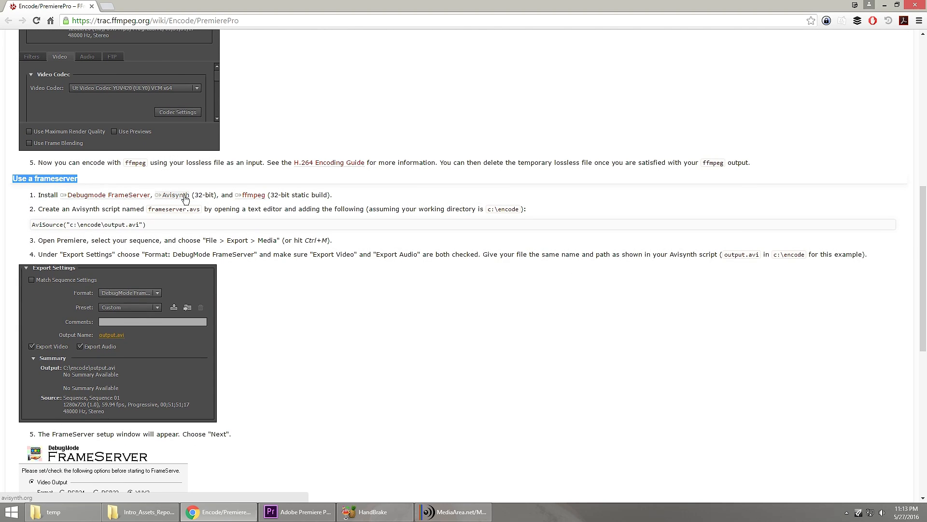
{"action": "left_click", "coordinate": [99, 195]}
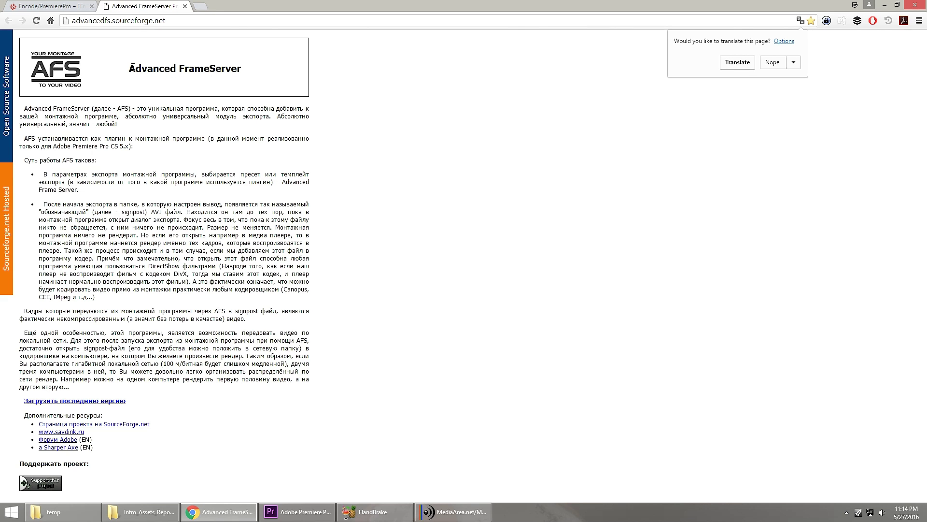
Step: Translate the Advanced FrameServer page into English, then return to the FFmpeg guide tab
{"action": "left_click_drag", "start_coordinate": [130, 70], "coordinate": [242, 70]}
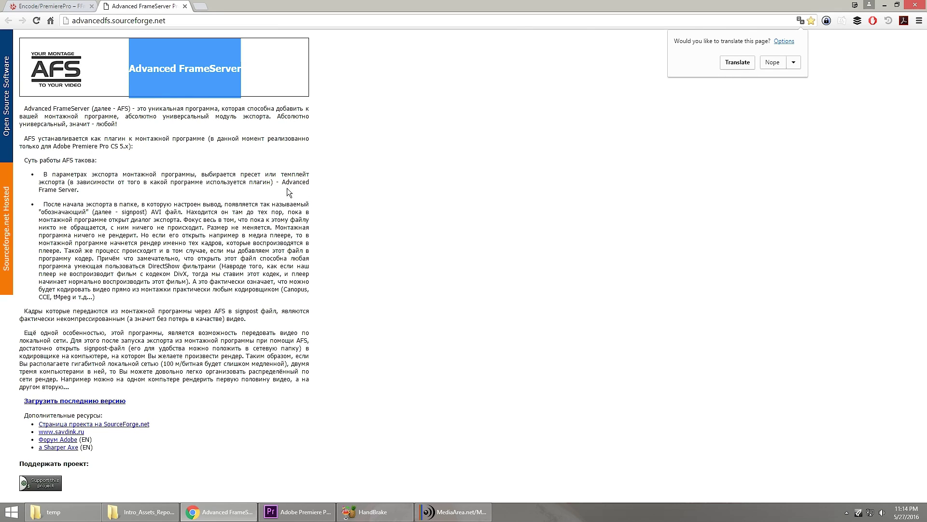
{"action": "left_click", "coordinate": [742, 59]}
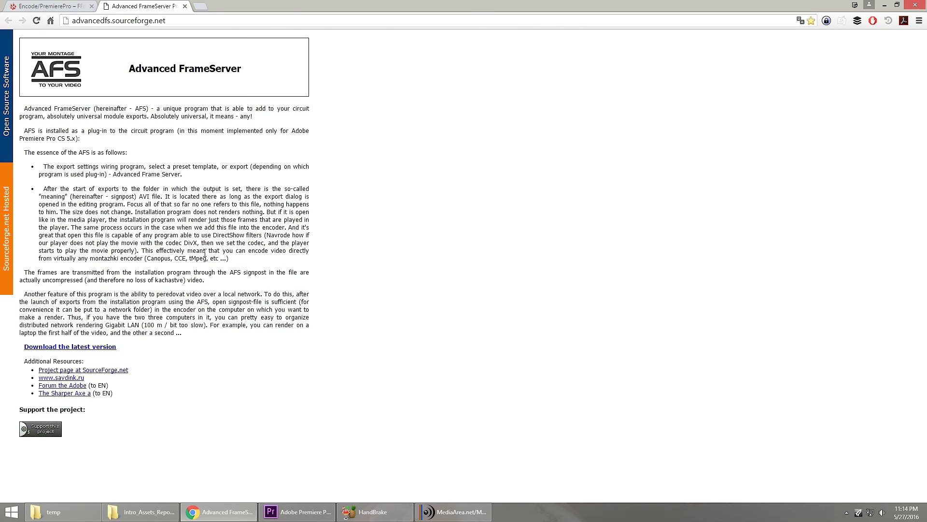
{"action": "mouse_move", "coordinate": [64, 348]}
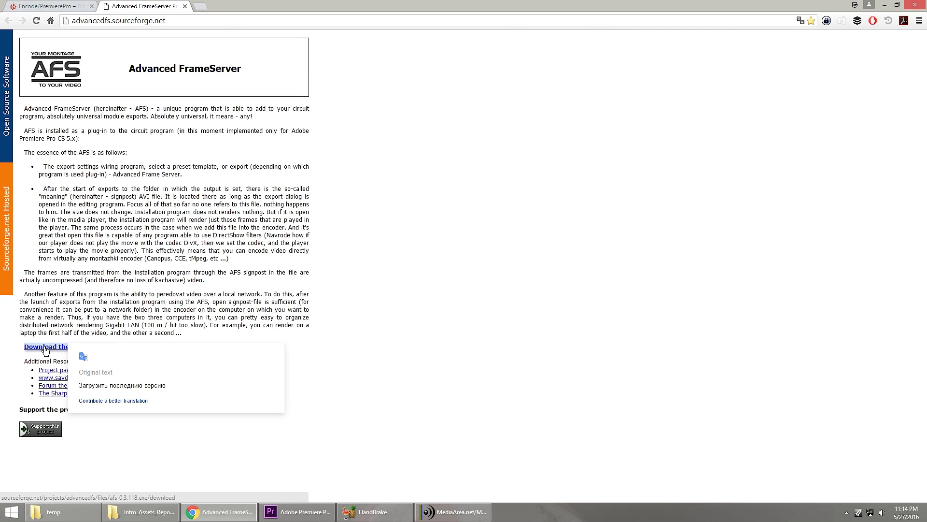
{"action": "left_click", "coordinate": [362, 342]}
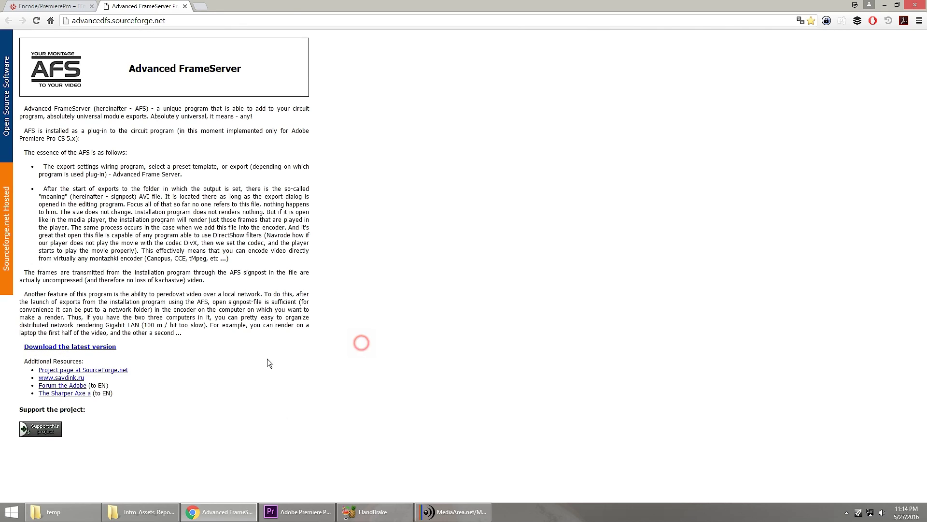
{"action": "mouse_move", "coordinate": [67, 350]}
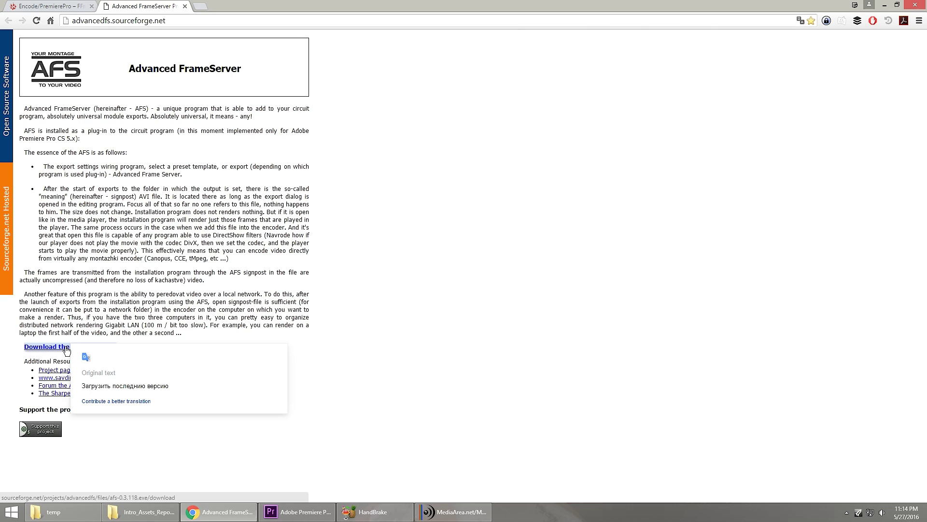
{"action": "left_click", "coordinate": [413, 273]}
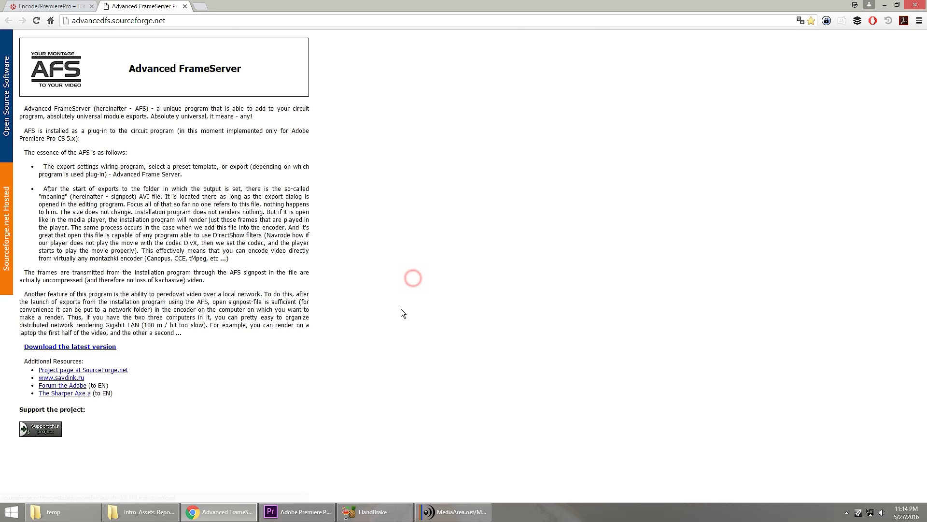
{"action": "left_click", "coordinate": [68, 7]}
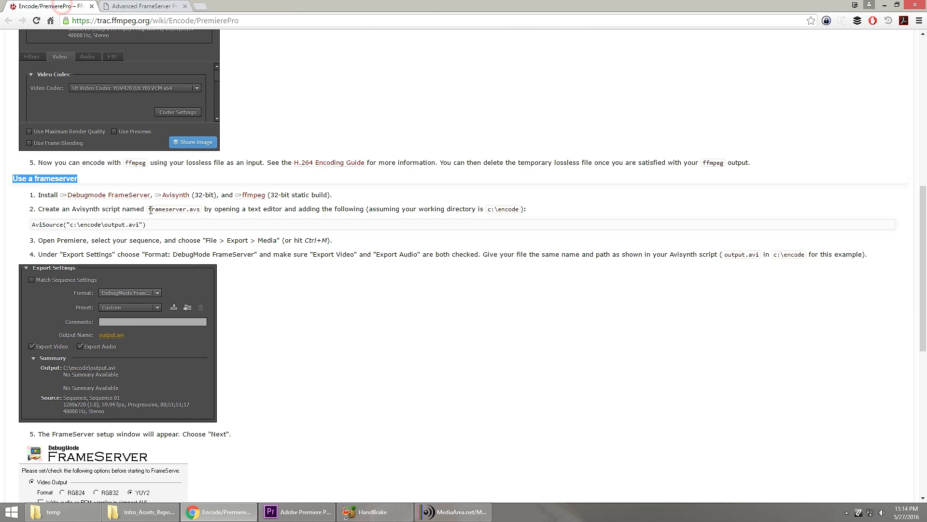
Step: Look up the Avisynth v.2.6.0 ST 32-bit official build, then return to the guide
{"action": "left_click", "coordinate": [174, 199]}
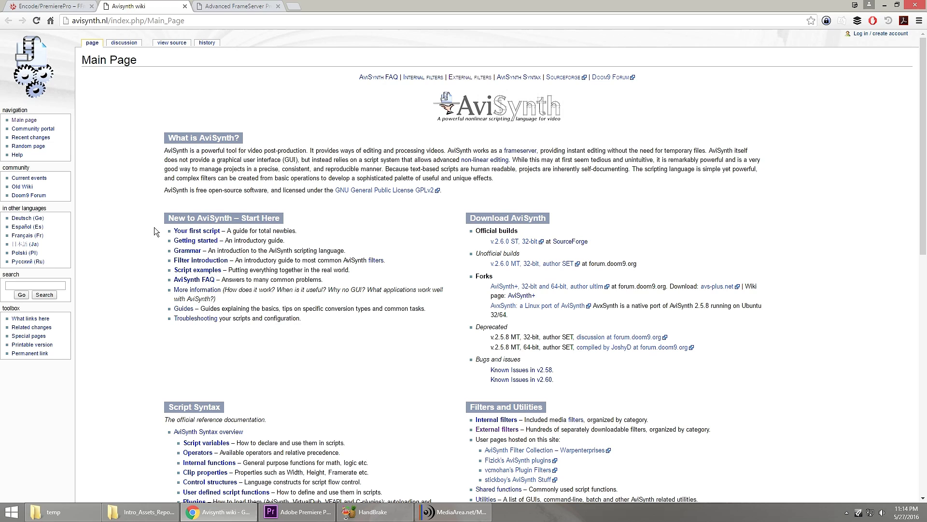
{"action": "left_click_drag", "start_coordinate": [537, 242], "coordinate": [490, 242]}
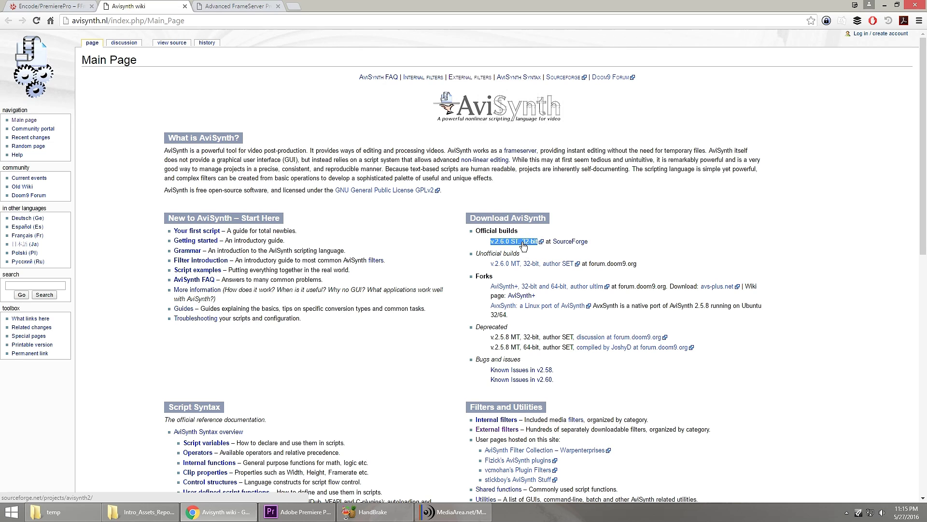
{"action": "left_click", "coordinate": [48, 6]}
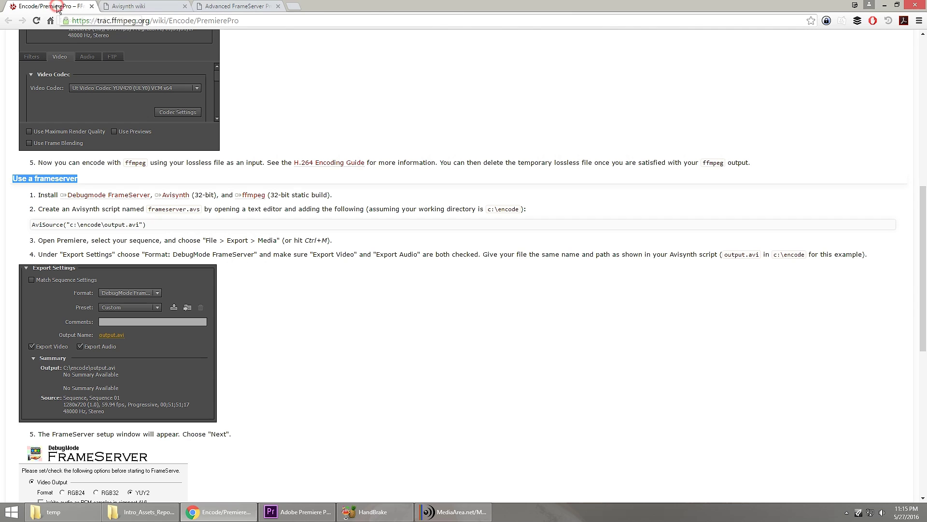
Step: Download the 32-bit static FFmpeg build from Zeranoe and minimize Chrome
{"action": "left_click", "coordinate": [252, 199]}
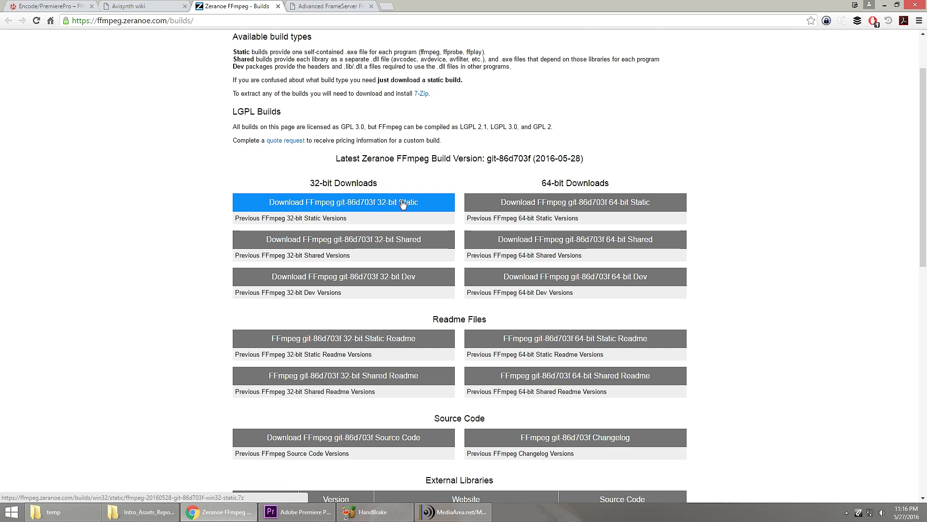
{"action": "left_click", "coordinate": [334, 202]}
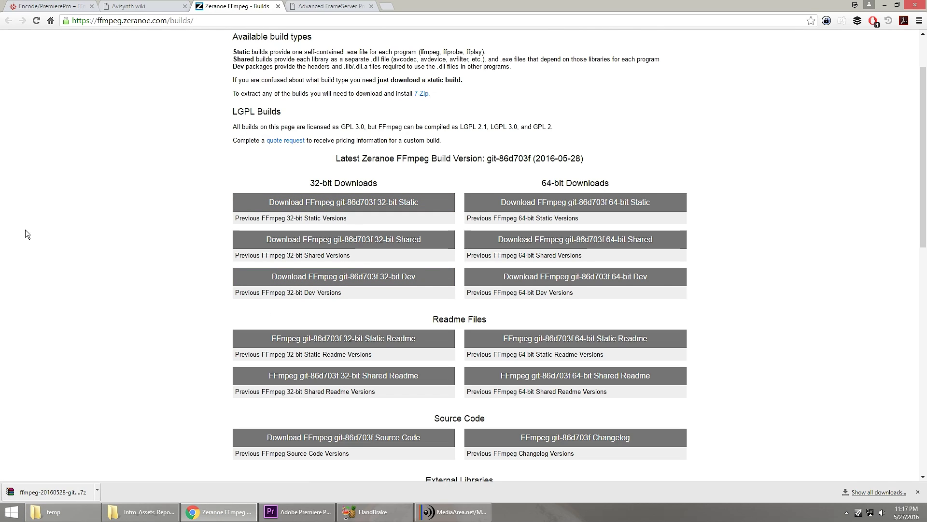
{"action": "left_click", "coordinate": [882, 6]}
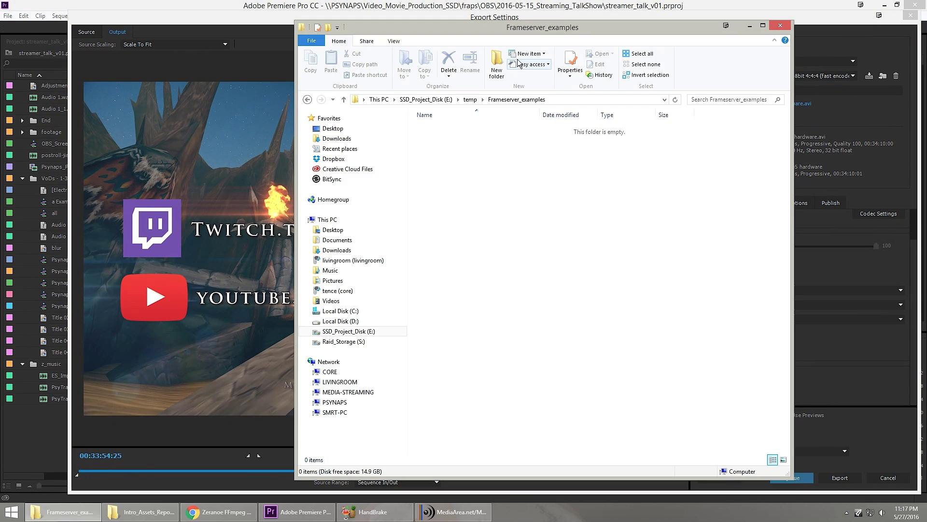
Step: Create a new text document in Frameserver_examples and rename it frameserver.avs
{"action": "right_click", "coordinate": [442, 166]}
{"action": "mouse_move", "coordinate": [575, 292]}
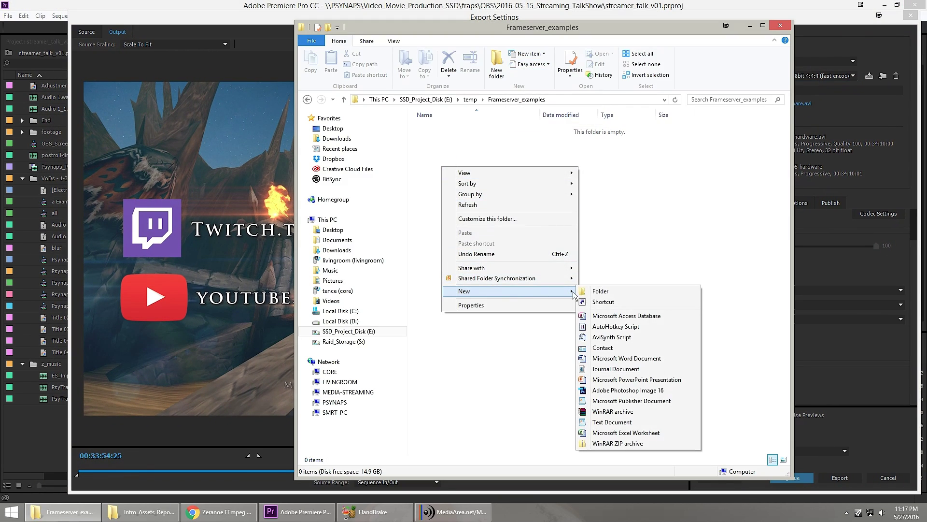
{"action": "left_click", "coordinate": [620, 423]}
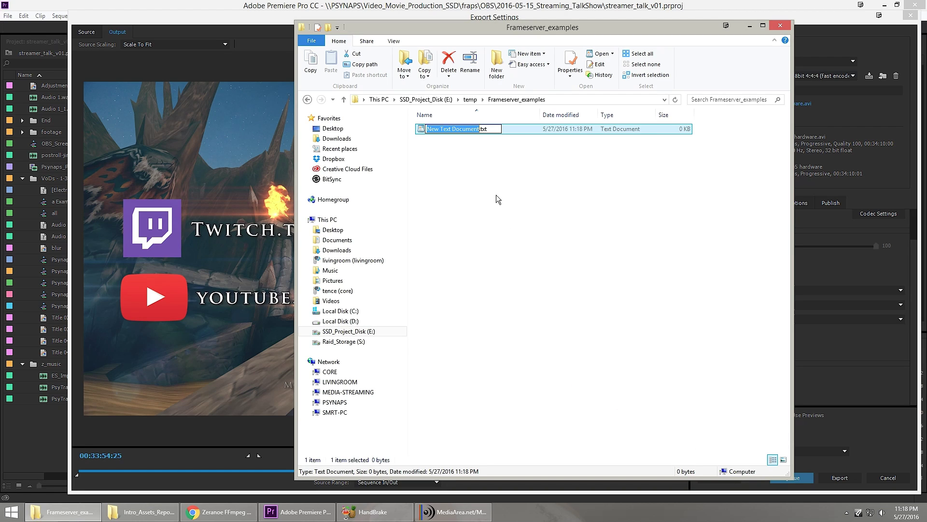
{"action": "type", "text": "frameserver"}
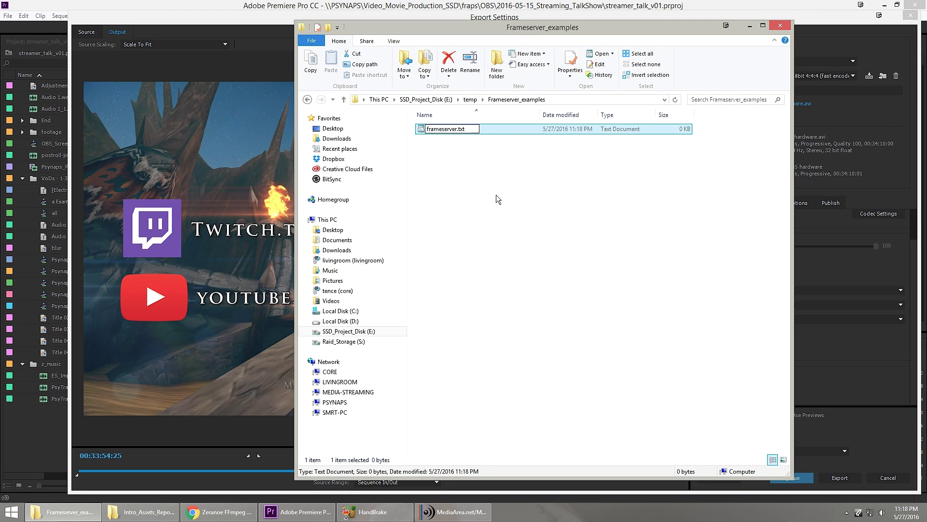
{"action": "key", "text": "BackSpace"}
{"action": "key", "text": "BackSpace"}
{"action": "key", "text": "BackSpace"}
{"action": "key", "text": "BackSpace"}
{"action": "type", "text": ".avs"}
{"action": "key", "text": "Return"}
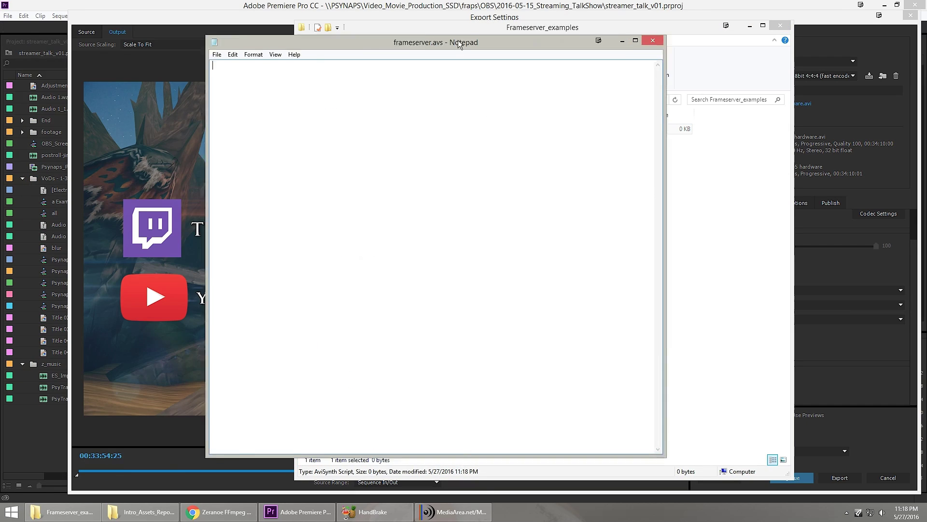
Step: Paste AviSource("E:\temp\output.avi") and ConvertToYV24(matrix="rec709") as the script's two lines
{"action": "type", "text": "AviSource(\"E:\\temp\\output.avi\")"}
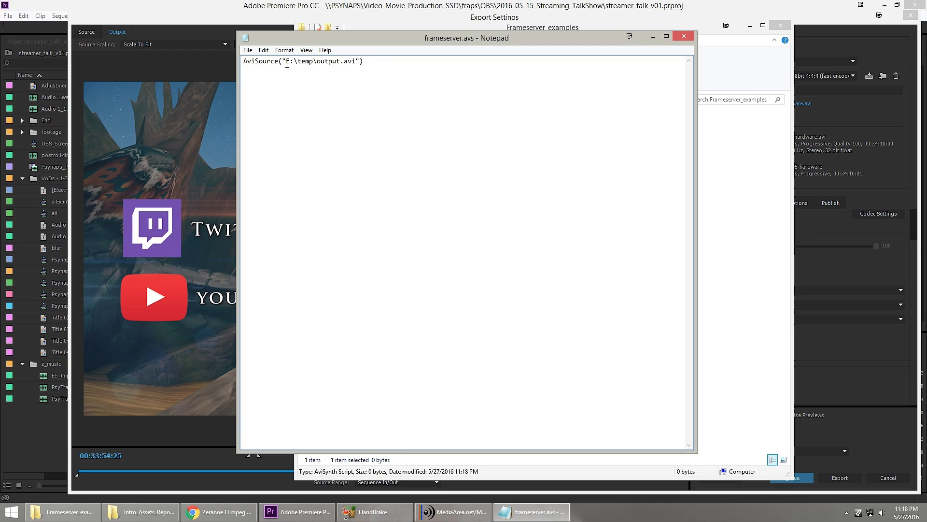
{"action": "left_click", "coordinate": [287, 64]}
{"action": "double_click", "coordinate": [304, 62]}
{"action": "left_click_drag", "start_coordinate": [316, 63], "coordinate": [352, 68]}
{"action": "left_click", "coordinate": [356, 70]}
{"action": "type", "text": "ConvertToYV24(matrix=\"rec709\")"}
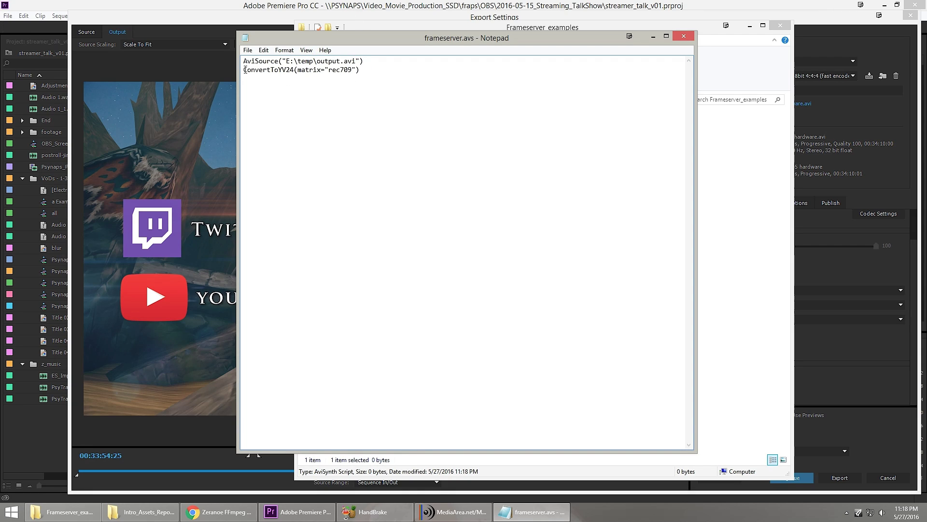
{"action": "mouse_move", "coordinate": [244, 70]}
{"action": "left_mouse_down"}
{"action": "mouse_move", "coordinate": [292, 71]}
{"action": "mouse_move", "coordinate": [244, 71]}
{"action": "left_mouse_up"}
{"action": "left_click", "coordinate": [271, 72]}
{"action": "left_click", "coordinate": [277, 71]}
{"action": "left_click_drag", "start_coordinate": [297, 70], "coordinate": [354, 71]}
{"action": "left_click", "coordinate": [343, 71]}
{"action": "left_click", "coordinate": [368, 73]}
Step: Paste the larger commented block, then delete everything below the two script lines
{"action": "left_click", "coordinate": [356, 155]}
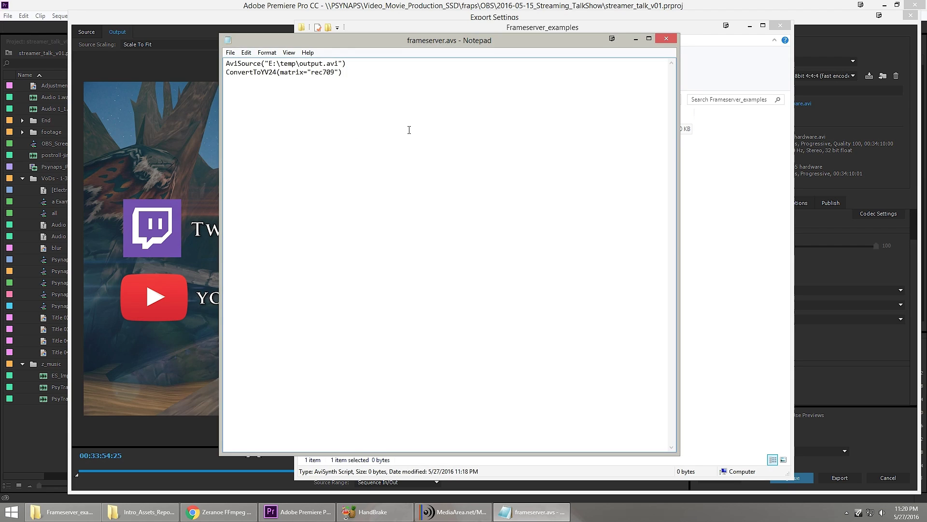
{"action": "type", "text": "########### #Sources ###########  #Use if using Frameserver #AviSource(\"E:\\temp\\output.avi\")  #Use if using RGB File #AviSource(\"E:\\temp\\LearntoplayzWoW_Intro_by_Psynaps.avi\")   ########### #Color Space #Note: Assuming source is RGB ###########  #when using Full Range #ConvertToYV24(matrix=\"rec709\")  #when using Limited Range #ConvertToYV24(matrix=\"PC.709\")  #when usng RGB #ConvertToRGB(matrix=\"PC.709\")"}
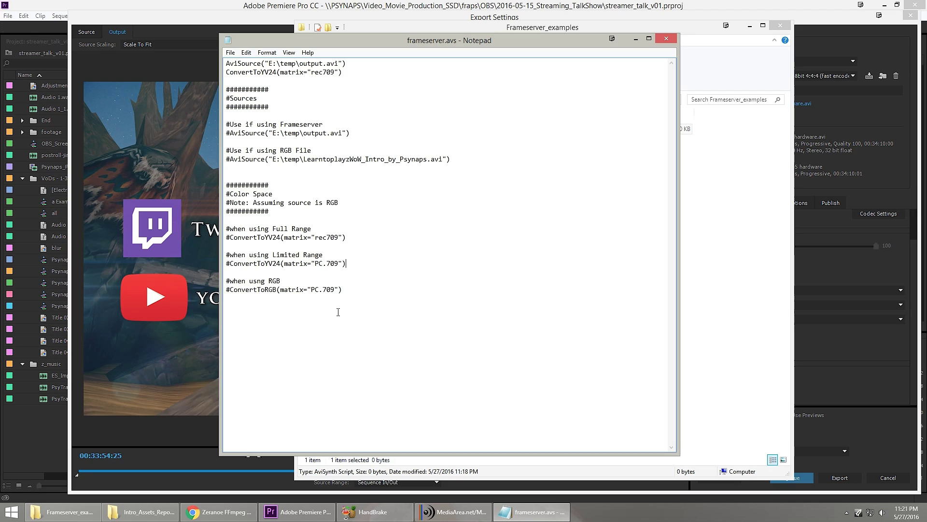
{"action": "left_click_drag", "start_coordinate": [340, 312], "coordinate": [227, 89]}
{"action": "key", "text": "BackSpace"}
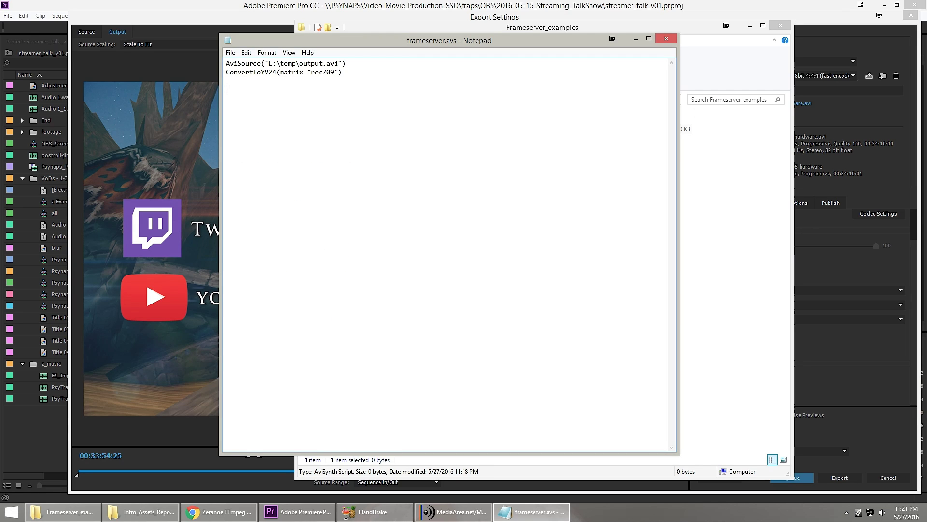
{"action": "left_click", "coordinate": [235, 81]}
{"action": "left_click_drag", "start_coordinate": [353, 71], "coordinate": [227, 63]}
{"action": "left_click", "coordinate": [325, 97]}
{"action": "left_click", "coordinate": [373, 85]}
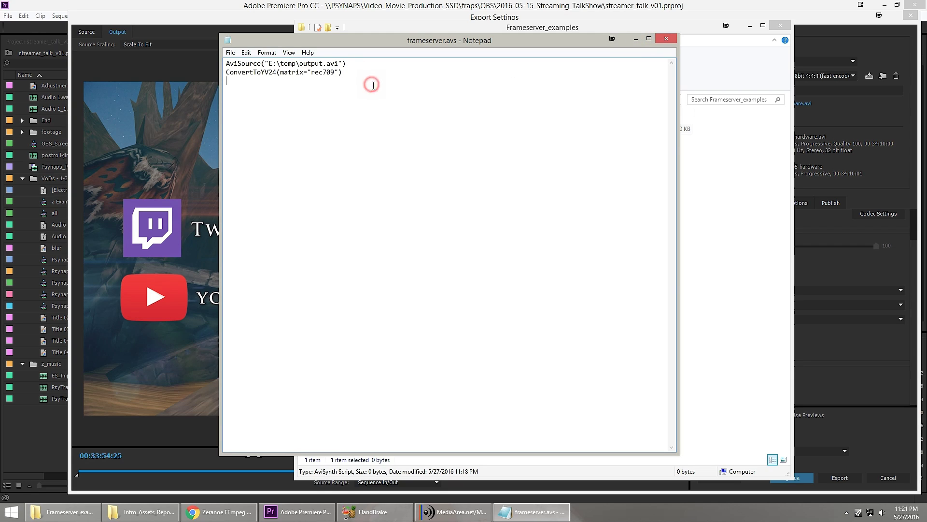
Step: Close Notepad, paste the ffmpeg-win32-static folder into Frameserver_examples and open it
{"action": "left_click", "coordinate": [666, 38]}
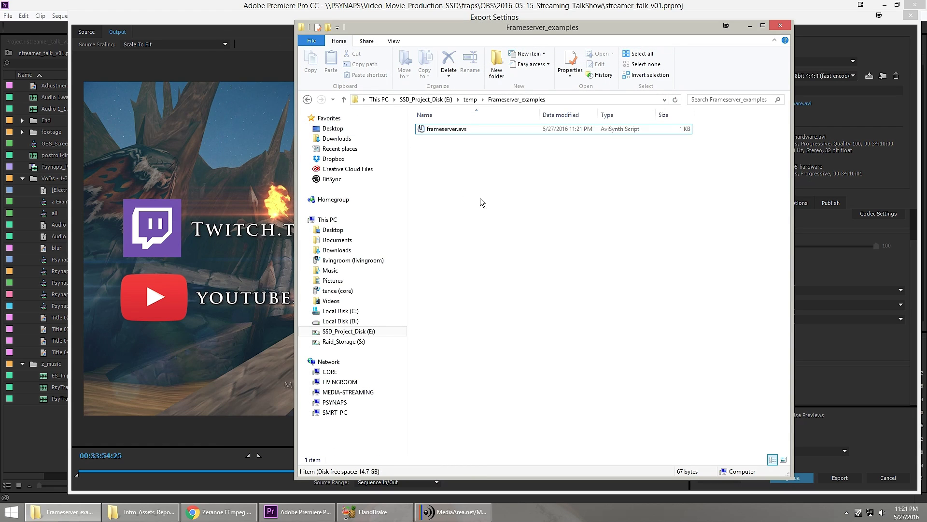
{"action": "key", "text": "ctrl+v"}
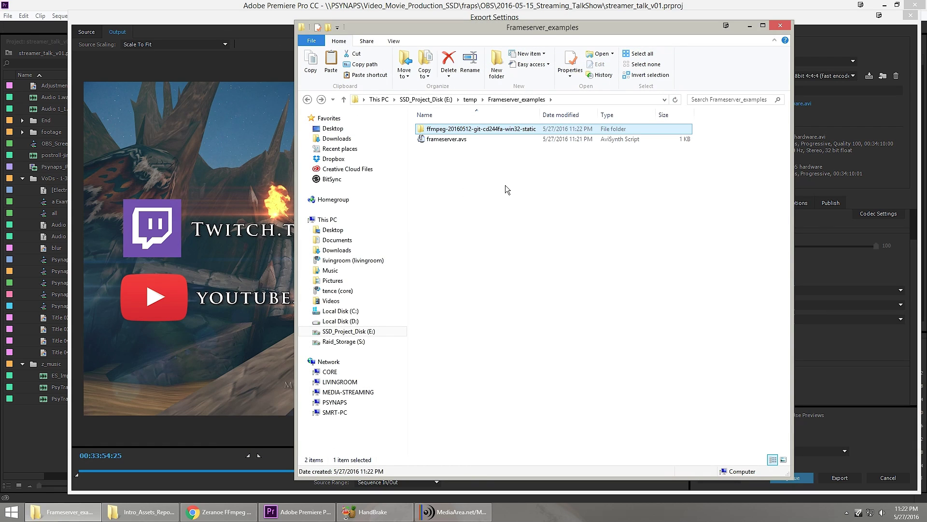
{"action": "double_click", "coordinate": [463, 128]}
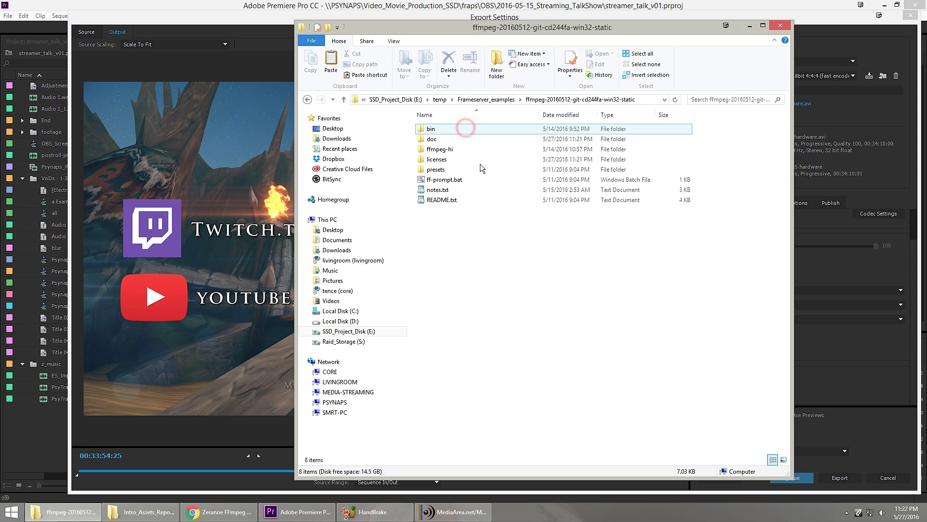
Step: Launch ff-prompt.bat and move and enlarge the FF Prompt console
{"action": "double_click", "coordinate": [444, 180]}
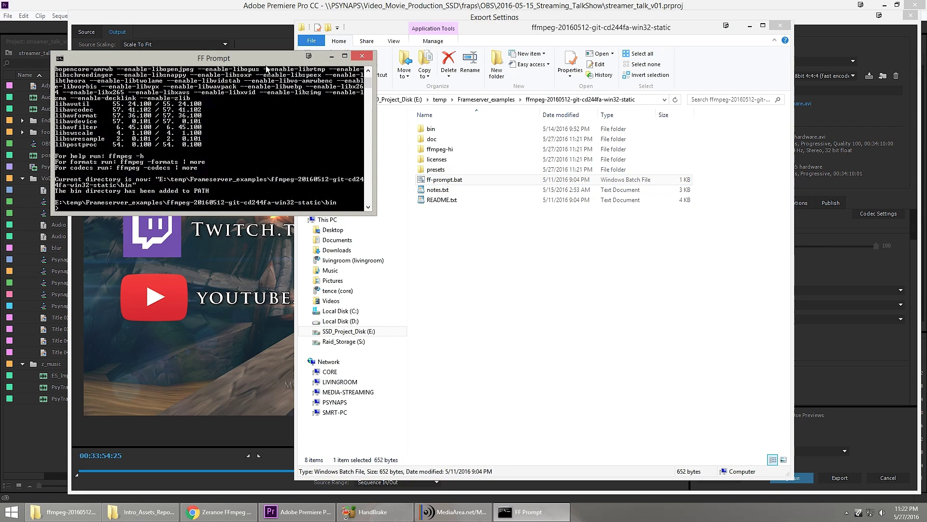
{"action": "left_click_drag", "start_coordinate": [252, 59], "coordinate": [256, 43]}
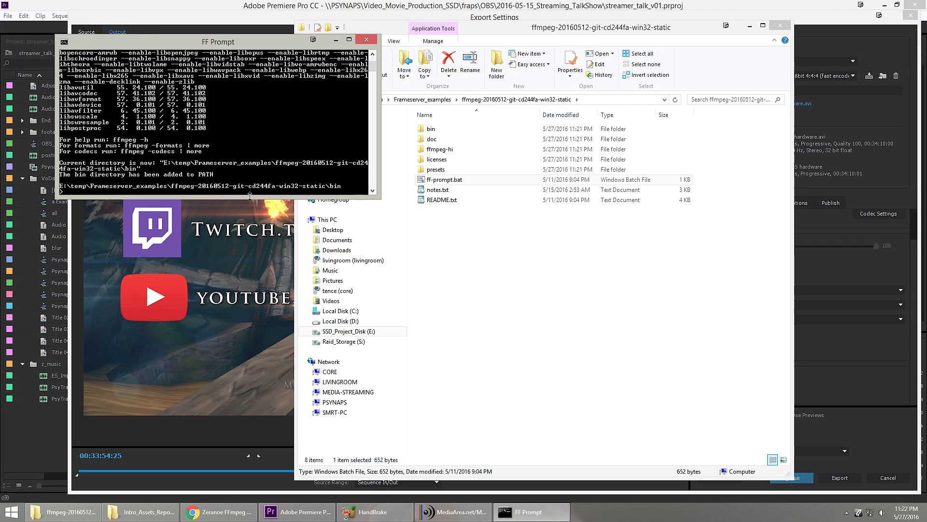
{"action": "left_click_drag", "start_coordinate": [250, 196], "coordinate": [227, 457]}
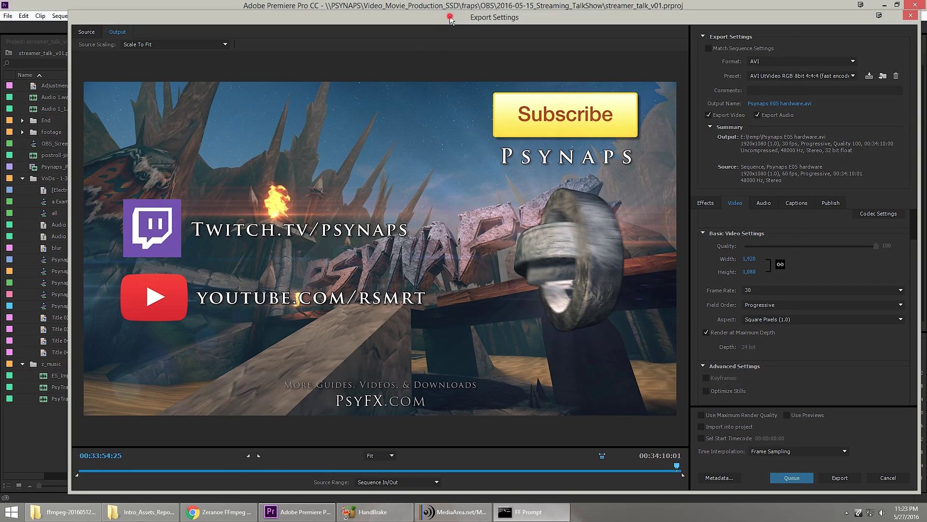
Step: Set the export format to Advanced FrameServer with RGB32 colour space, then view its FrameServer settings
{"action": "left_click", "coordinate": [448, 23]}
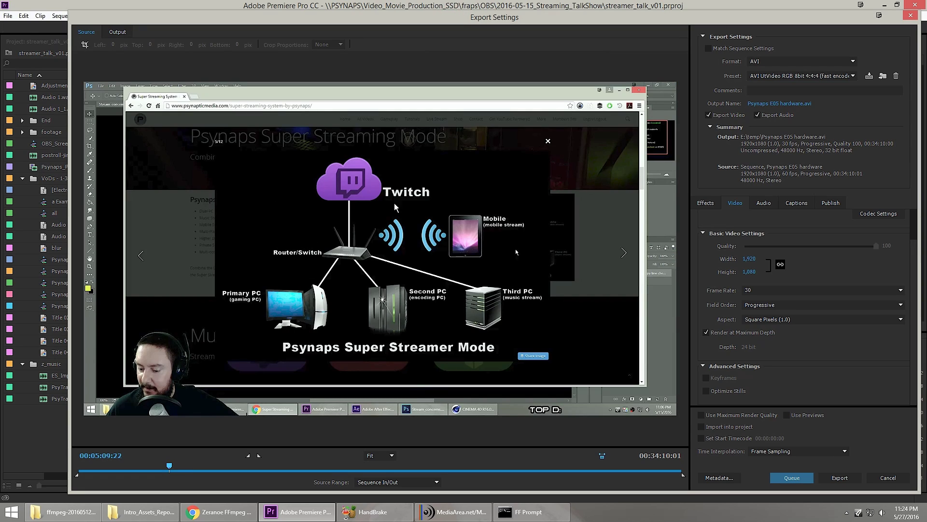
{"action": "left_click", "coordinate": [769, 60]}
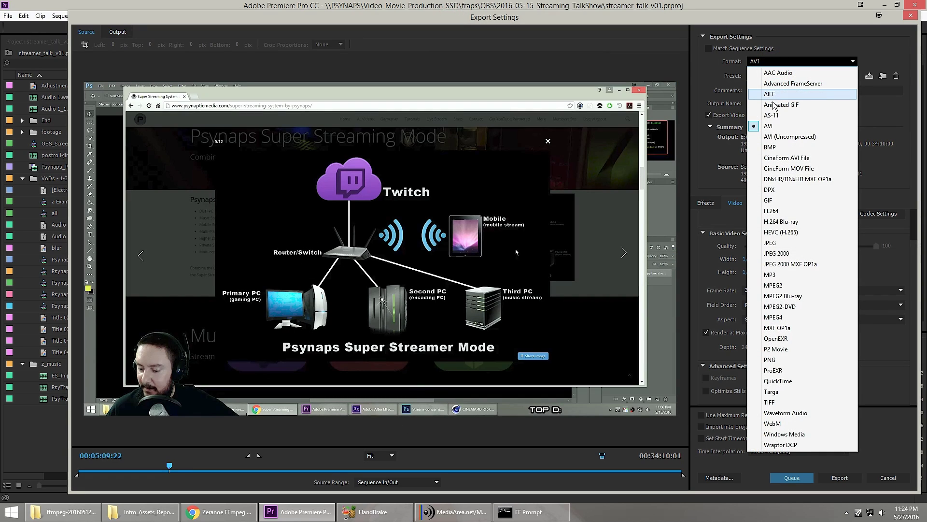
{"action": "left_click", "coordinate": [813, 85]}
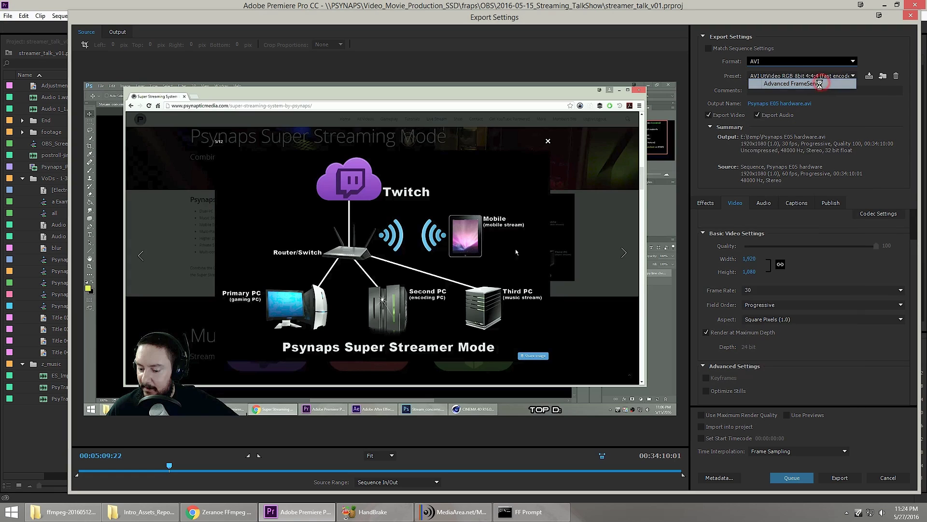
{"action": "left_click", "coordinate": [777, 65]}
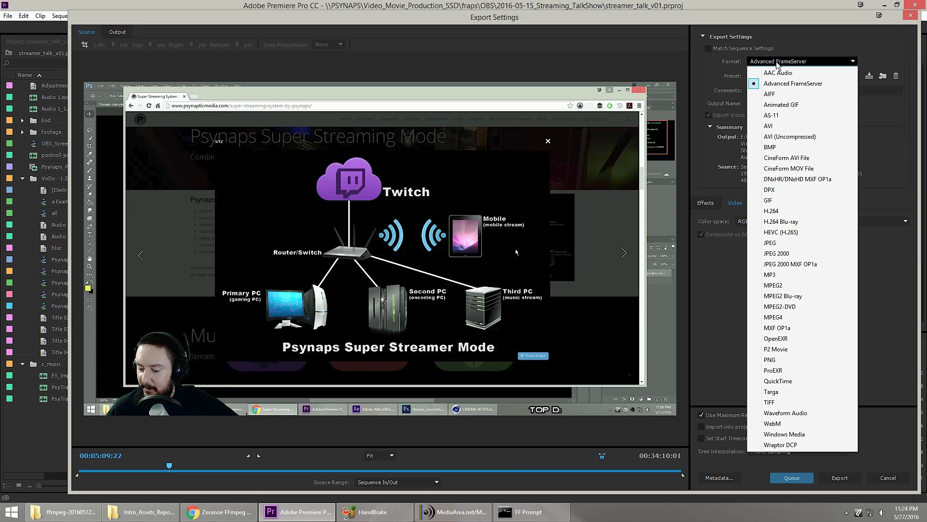
{"action": "left_click", "coordinate": [827, 85]}
{"action": "left_click", "coordinate": [785, 63]}
{"action": "left_click", "coordinate": [787, 64]}
{"action": "left_click", "coordinate": [744, 220]}
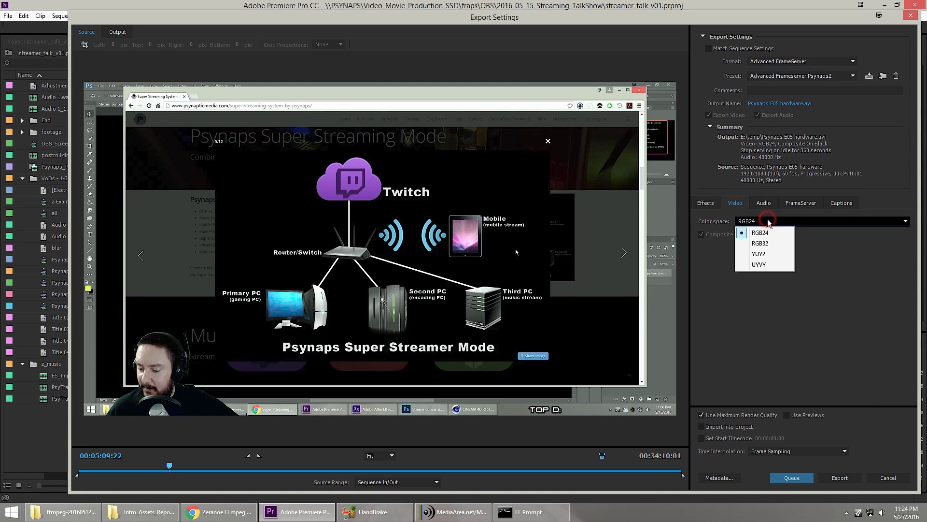
{"action": "left_click", "coordinate": [761, 242]}
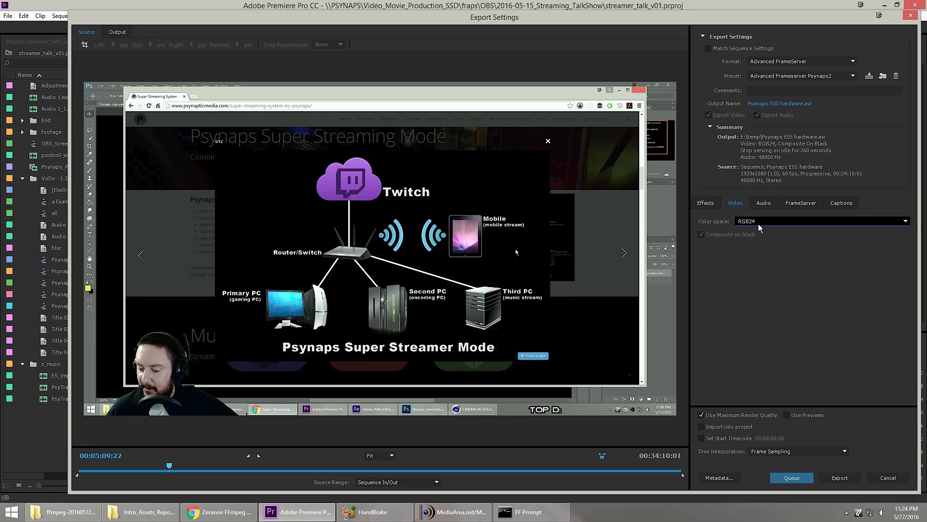
{"action": "left_click", "coordinate": [764, 203]}
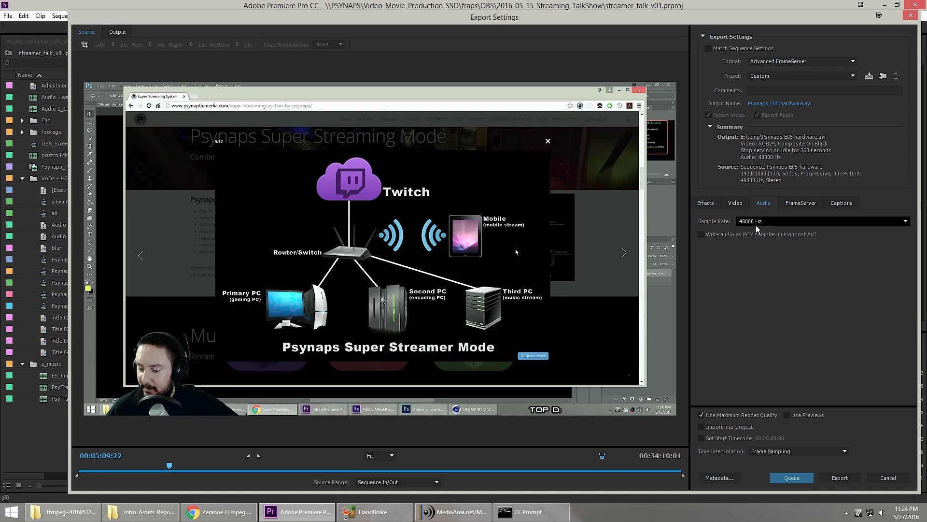
{"action": "left_click", "coordinate": [787, 204]}
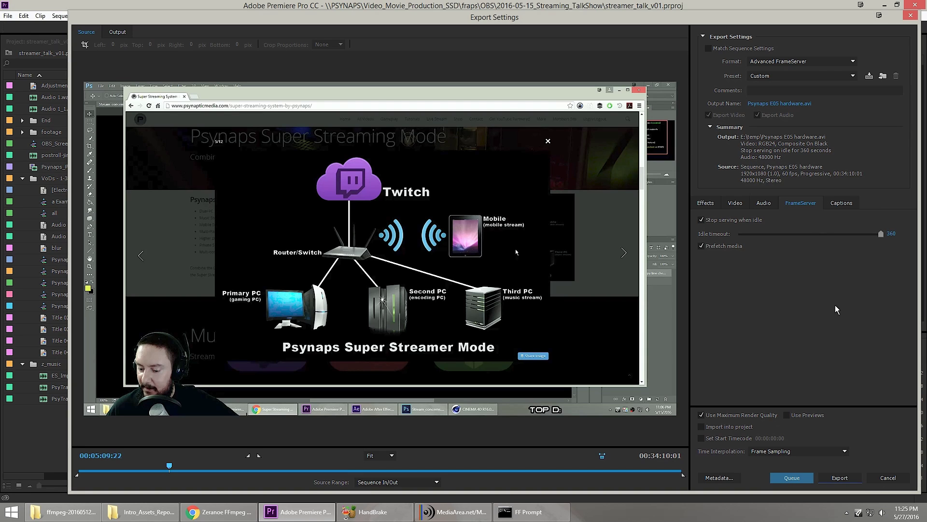
Step: Name the output file output.avi and confirm frameserver.avs loads E:\temp\output.avi
{"action": "left_click", "coordinate": [768, 104]}
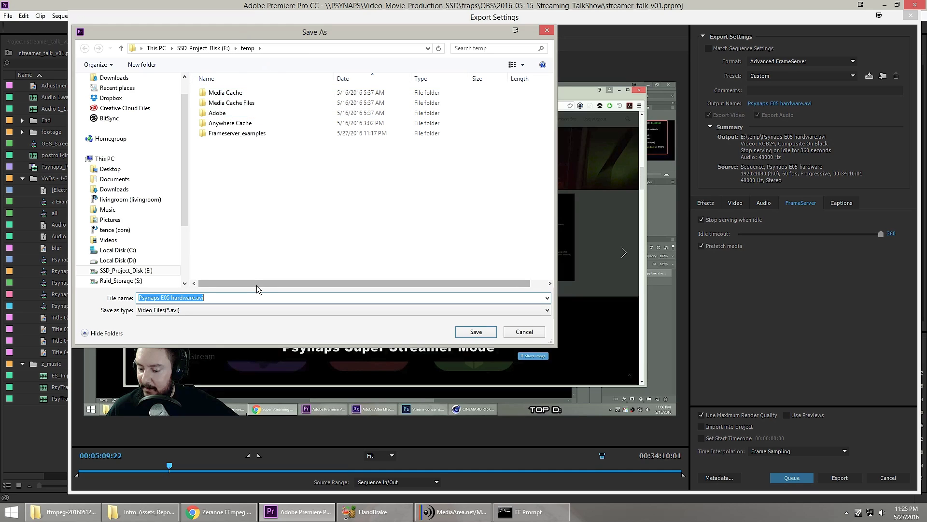
{"action": "type", "text": "output"}
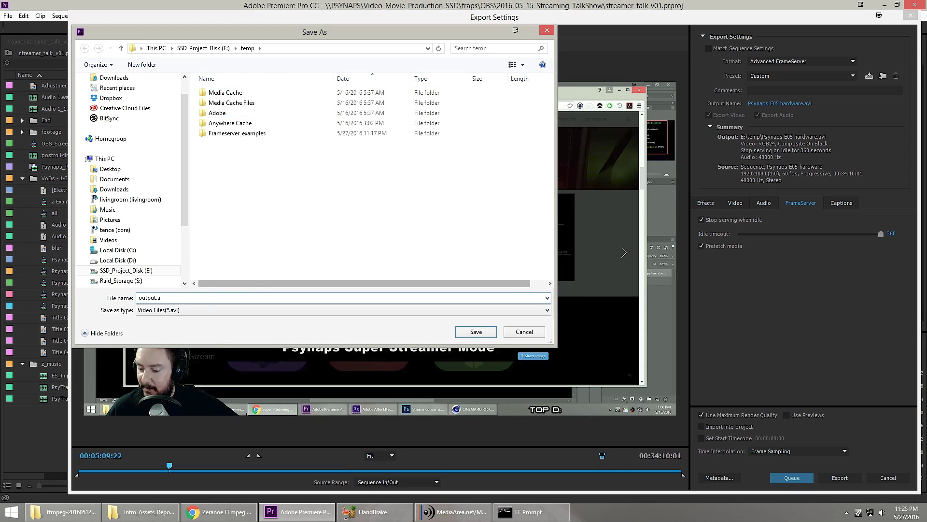
{"action": "type", "text": ".avi"}
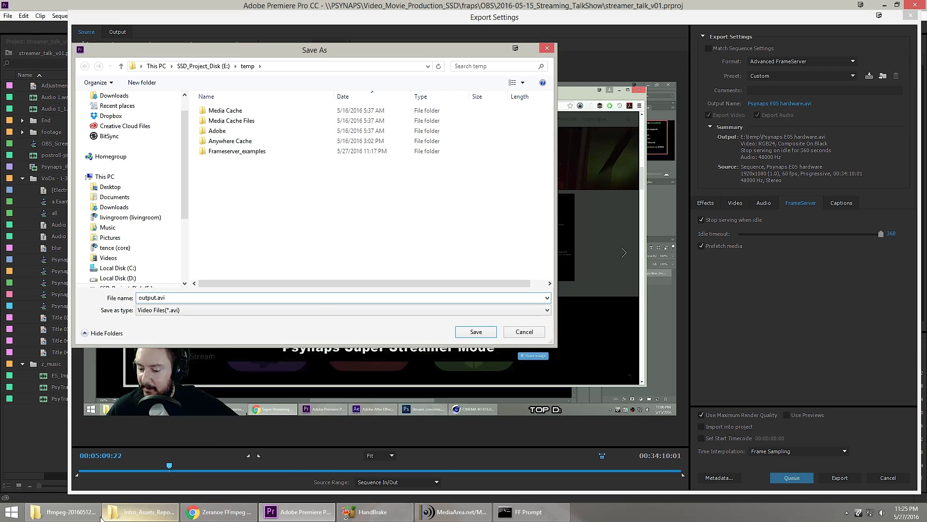
{"action": "left_click", "coordinate": [73, 512]}
{"action": "left_click", "coordinate": [307, 99]}
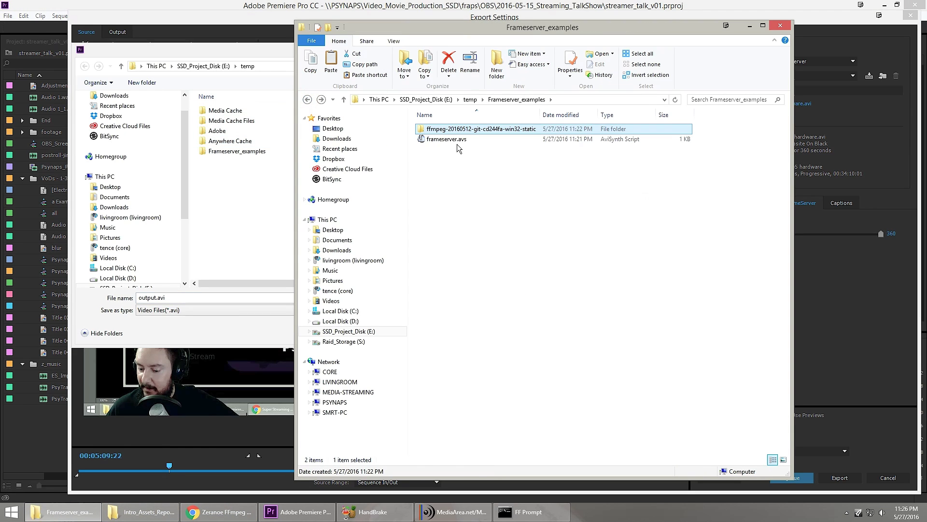
{"action": "left_click", "coordinate": [453, 140]}
{"action": "double_click", "coordinate": [452, 140]}
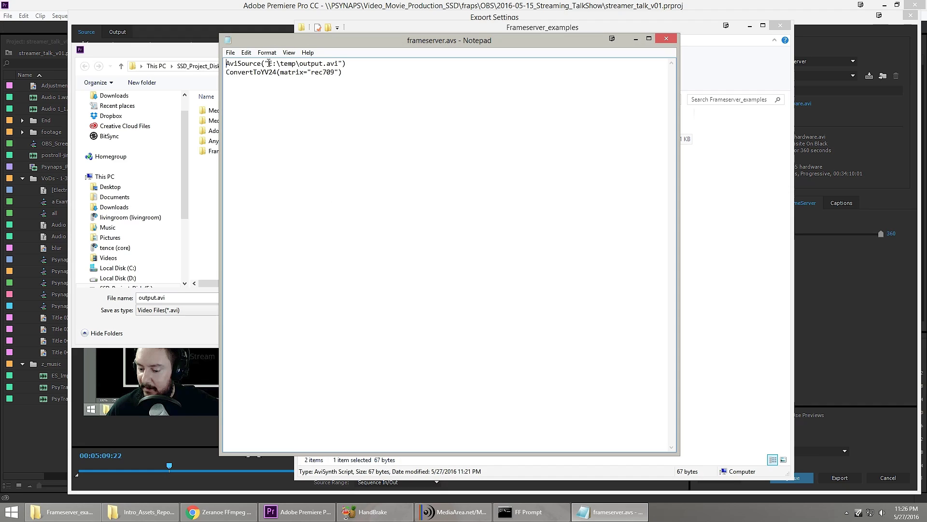
{"action": "left_click_drag", "start_coordinate": [269, 63], "coordinate": [338, 64]}
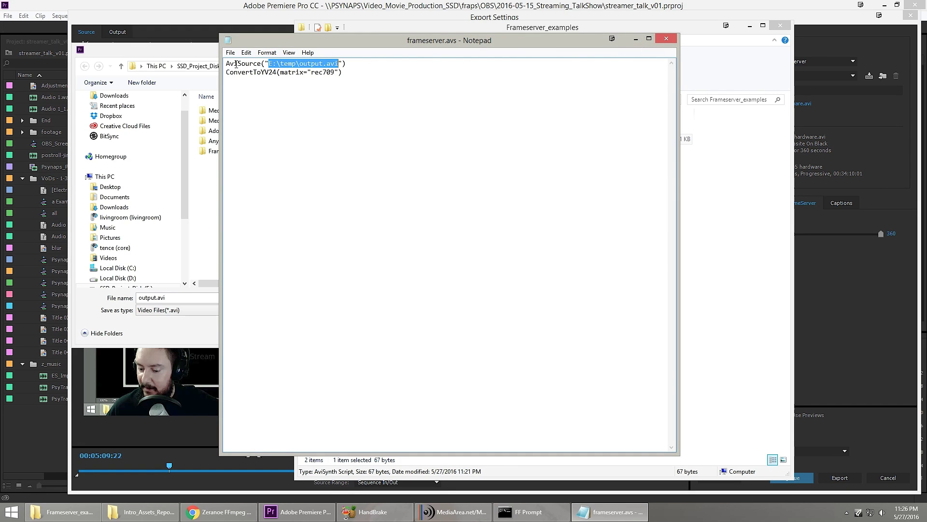
{"action": "left_click_drag", "start_coordinate": [227, 63], "coordinate": [347, 62]}
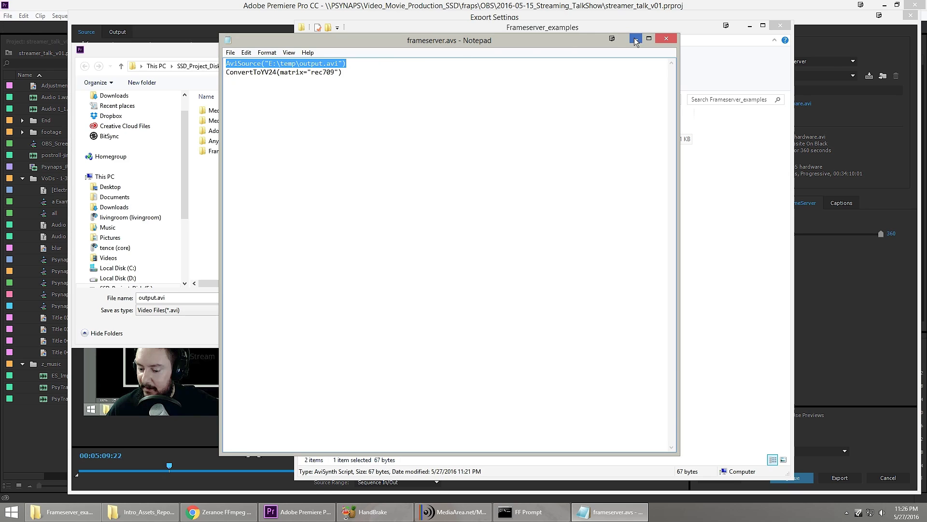
{"action": "left_click", "coordinate": [666, 38]}
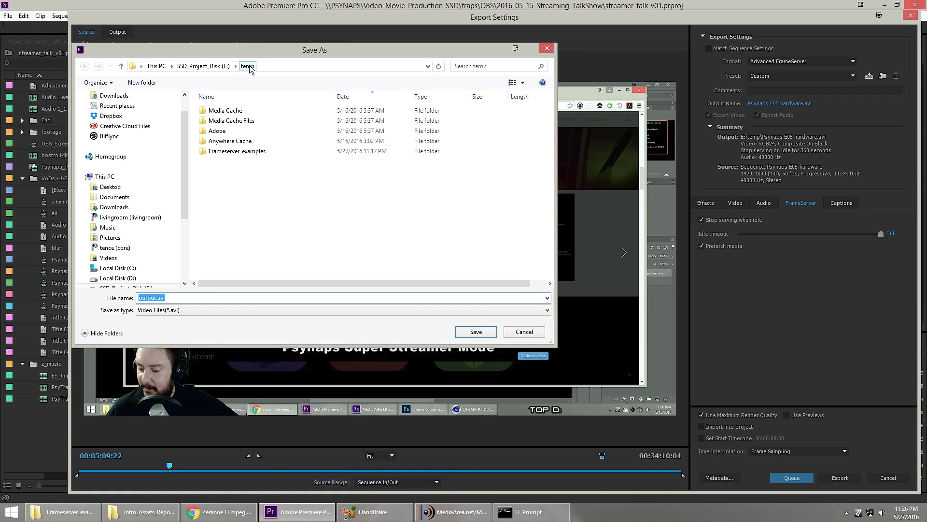
Step: Save the output.avi name, start the FrameServer export, and bring up the FF Prompt console
{"action": "left_click", "coordinate": [167, 297]}
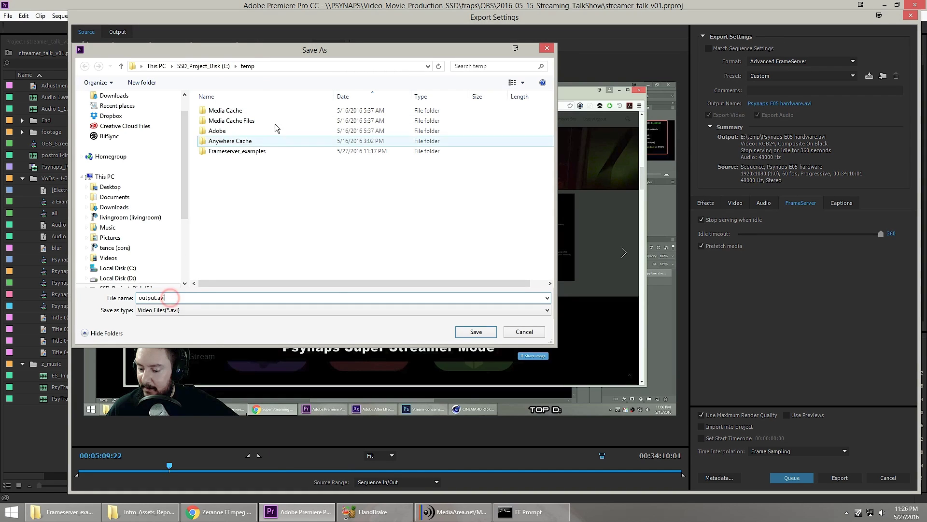
{"action": "left_click", "coordinate": [474, 331]}
{"action": "left_click", "coordinate": [839, 478]}
{"action": "left_click", "coordinate": [537, 269]}
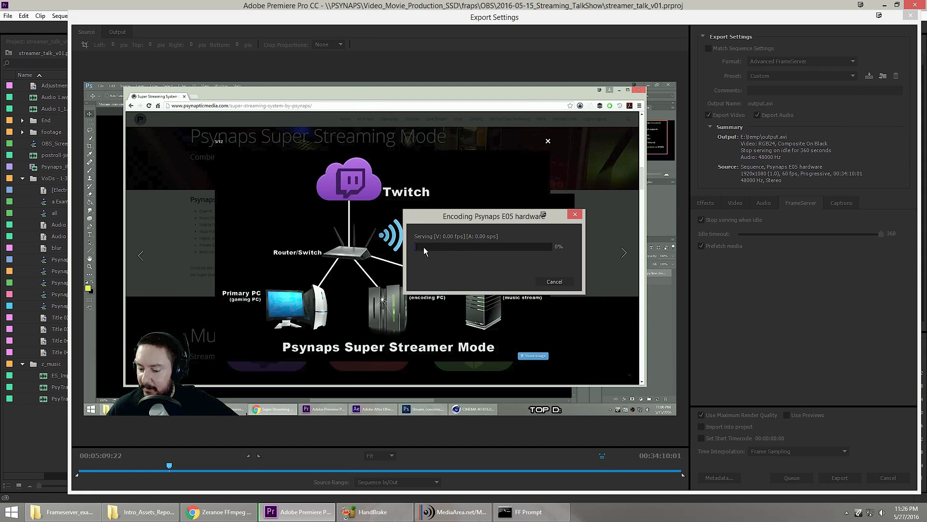
{"action": "left_click", "coordinate": [531, 511]}
{"action": "mouse_move", "coordinate": [81, 519]}
{"action": "left_click", "coordinate": [144, 459]}
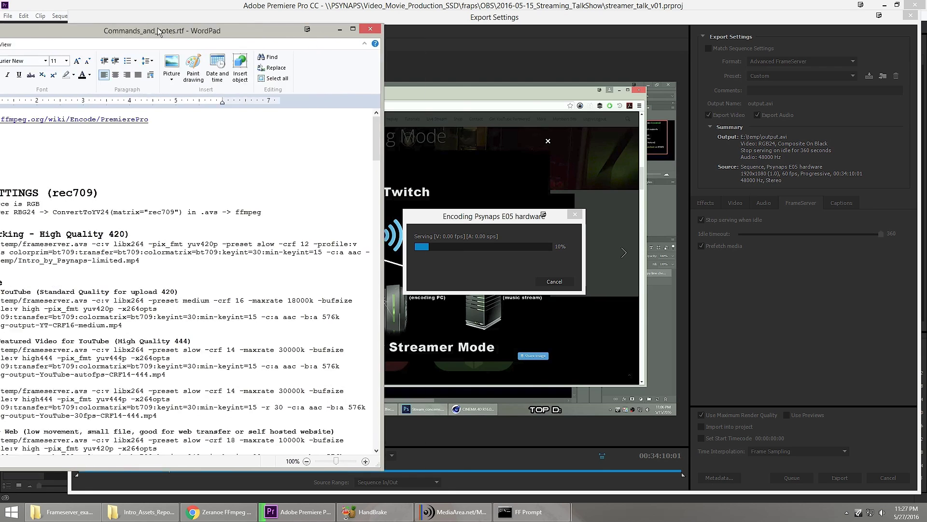
{"action": "left_click_drag", "start_coordinate": [135, 14], "coordinate": [535, 42]}
{"action": "left_click", "coordinate": [425, 164]}
{"action": "scroll", "coordinate": [424, 223], "scroll_direction": "down", "scroll_amount": 3}
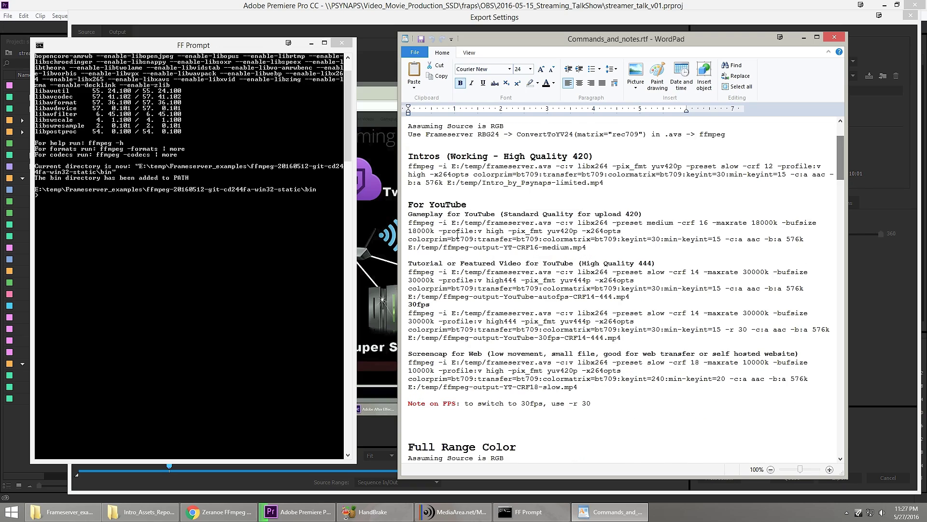
{"action": "left_click_drag", "start_coordinate": [401, 204], "coordinate": [402, 214]}
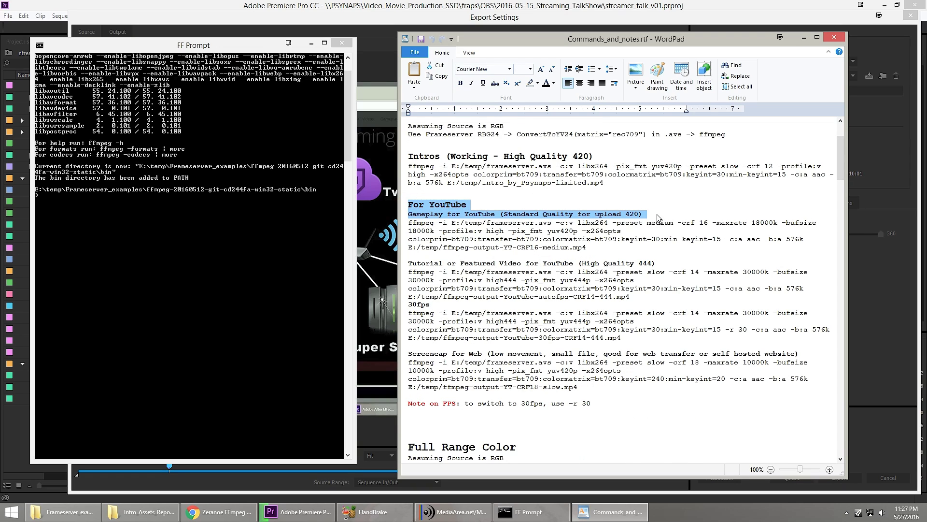
{"action": "left_click", "coordinate": [651, 214]}
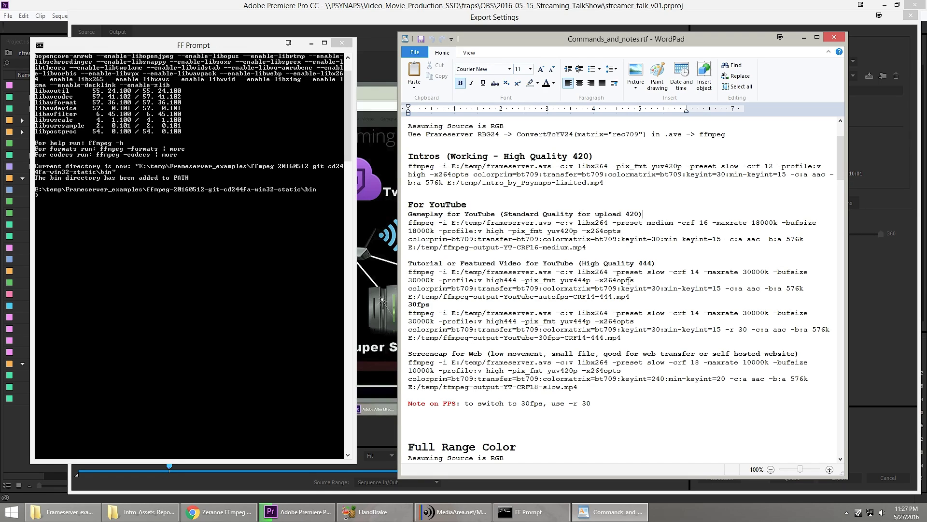
{"action": "left_click_drag", "start_coordinate": [408, 263], "coordinate": [653, 263]}
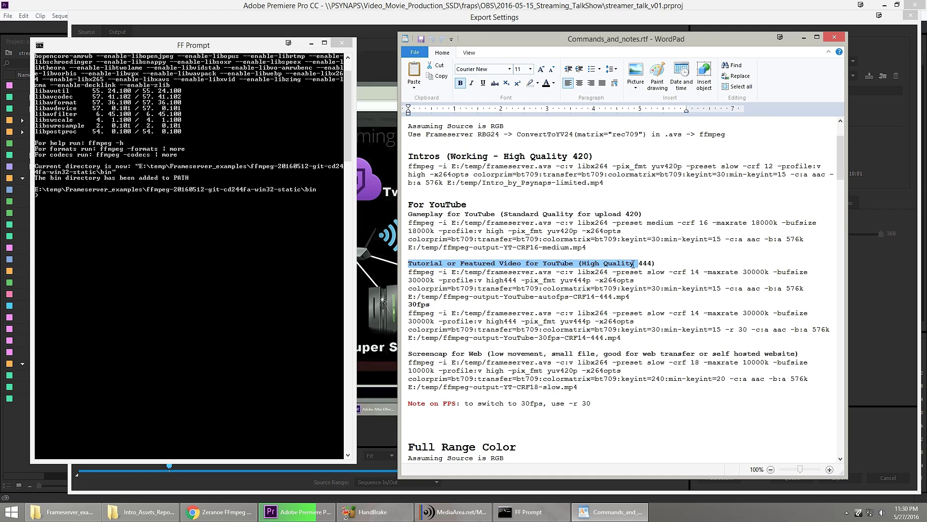
{"action": "left_click", "coordinate": [643, 264]}
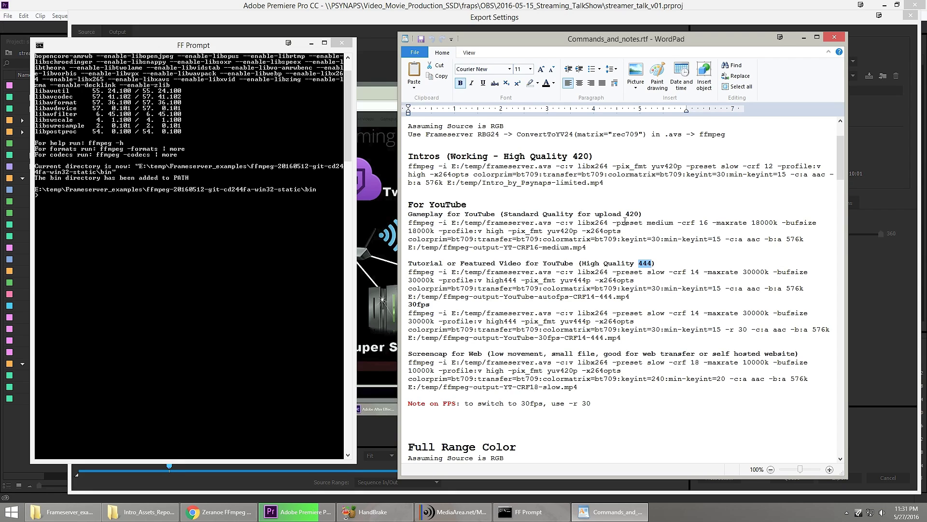
{"action": "left_click_drag", "start_coordinate": [626, 215], "coordinate": [638, 213]}
{"action": "left_click_drag", "start_coordinate": [653, 263], "coordinate": [583, 264]}
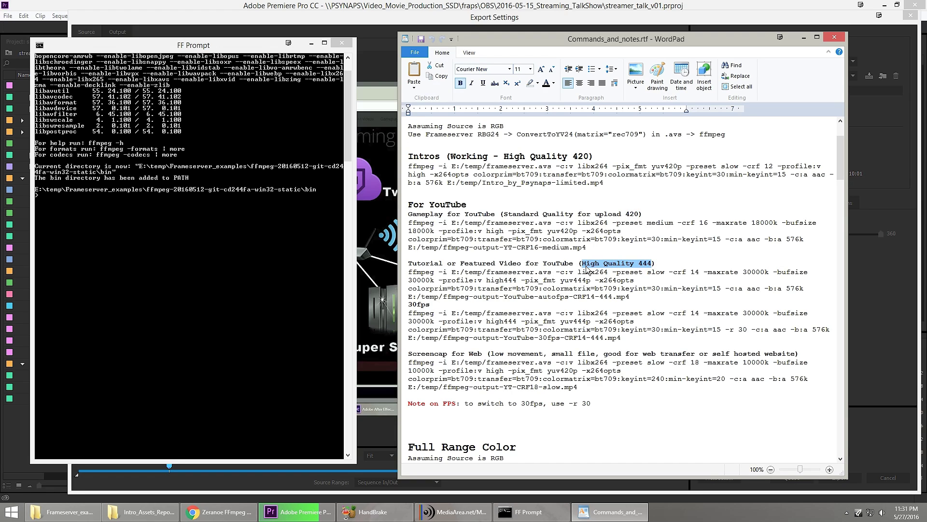
{"action": "left_click", "coordinate": [637, 264]}
{"action": "left_click_drag", "start_coordinate": [580, 214], "coordinate": [639, 213]}
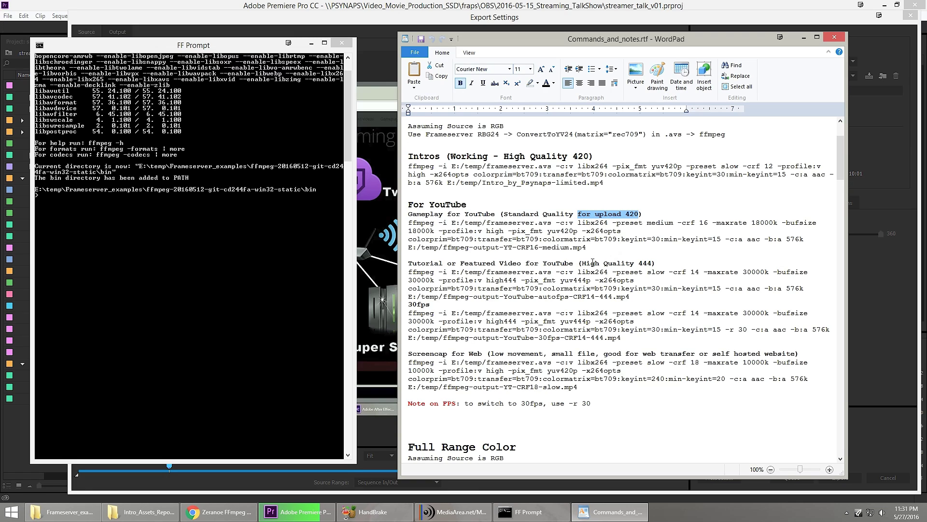
{"action": "left_click_drag", "start_coordinate": [582, 264], "coordinate": [650, 264]}
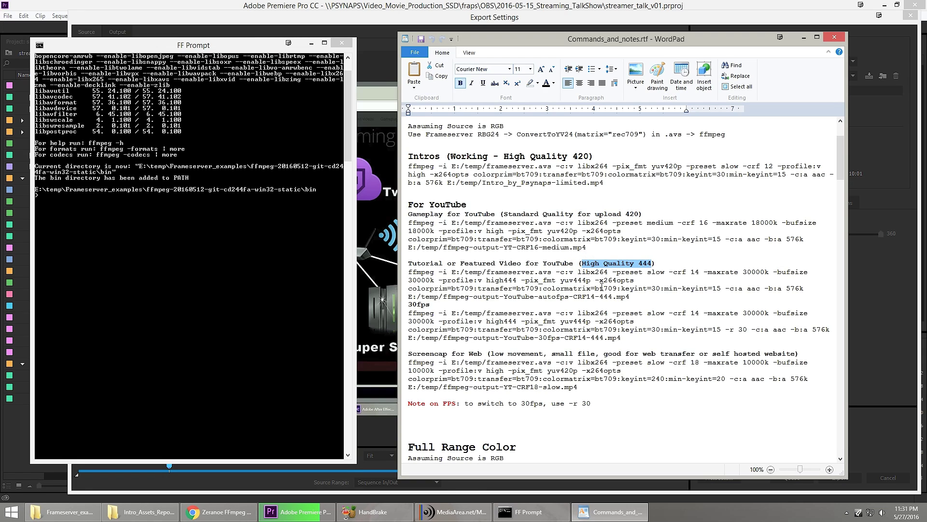
{"action": "left_click", "coordinate": [645, 264]}
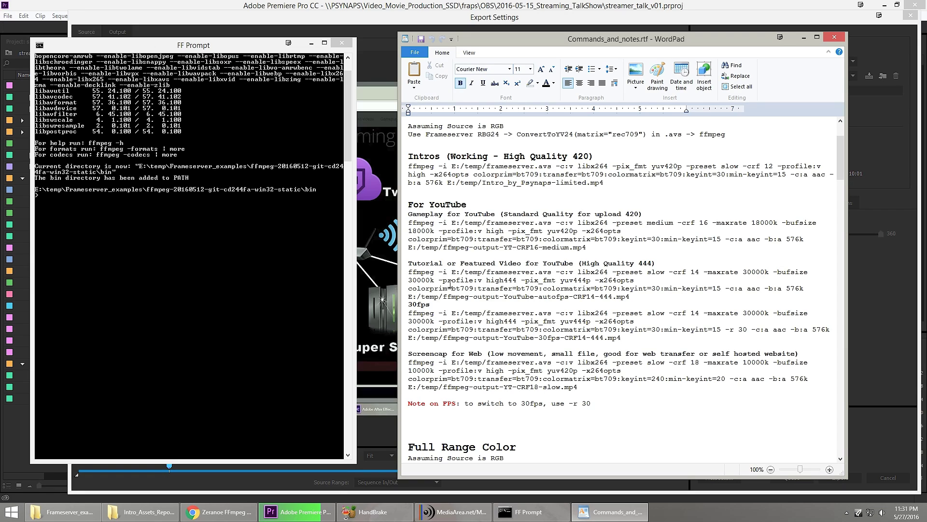
{"action": "double_click", "coordinate": [501, 280]}
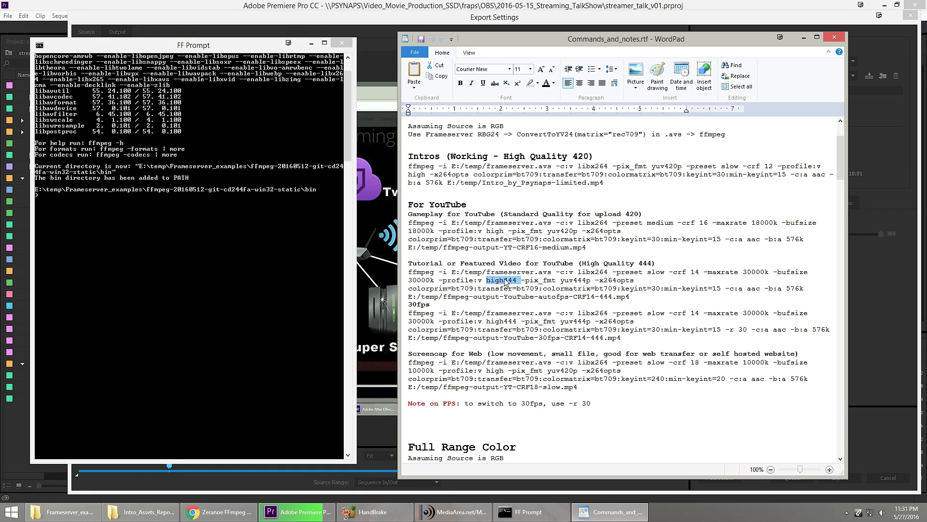
{"action": "double_click", "coordinate": [679, 271]}
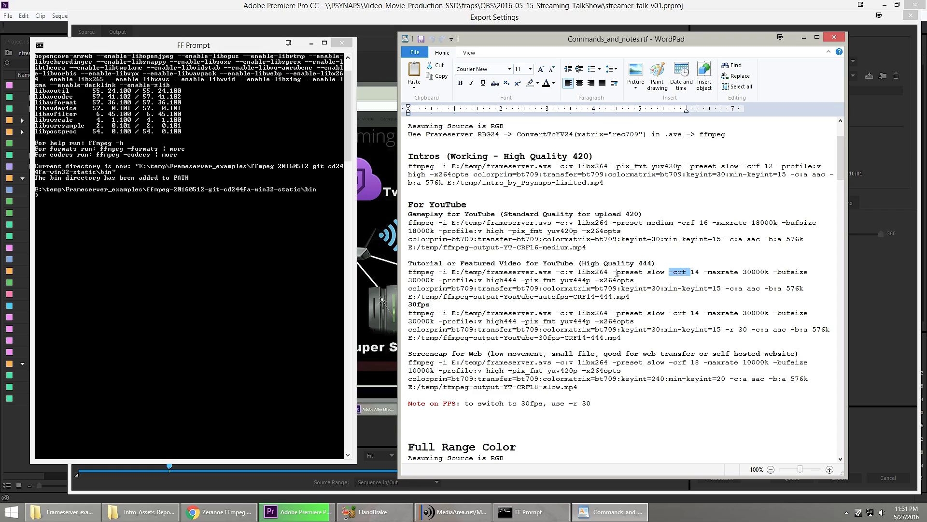
{"action": "left_click_drag", "start_coordinate": [616, 272], "coordinate": [660, 273]}
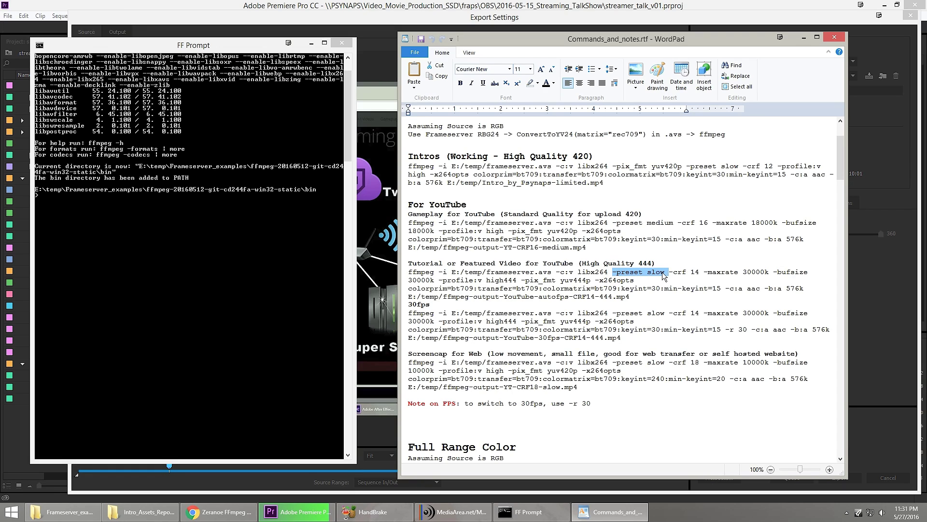
{"action": "left_click", "coordinate": [678, 272]}
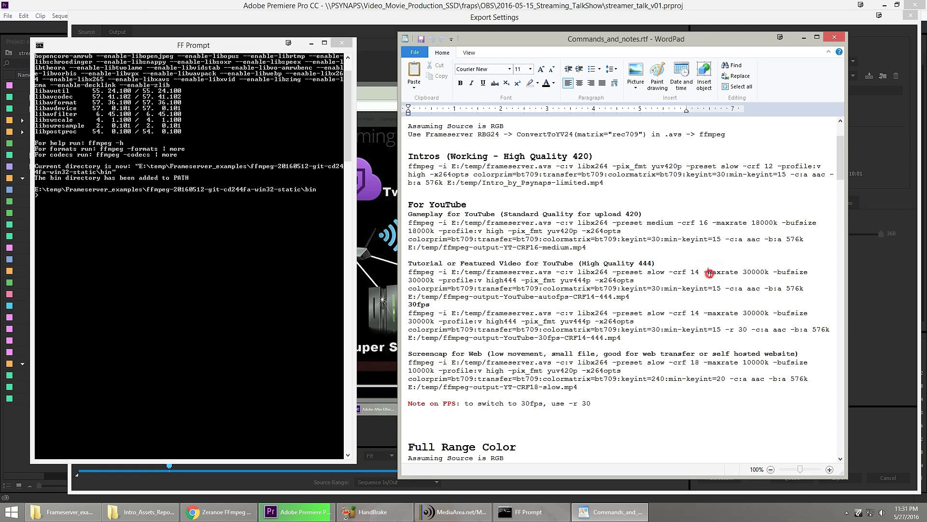
{"action": "left_click_drag", "start_coordinate": [691, 272], "coordinate": [767, 273]}
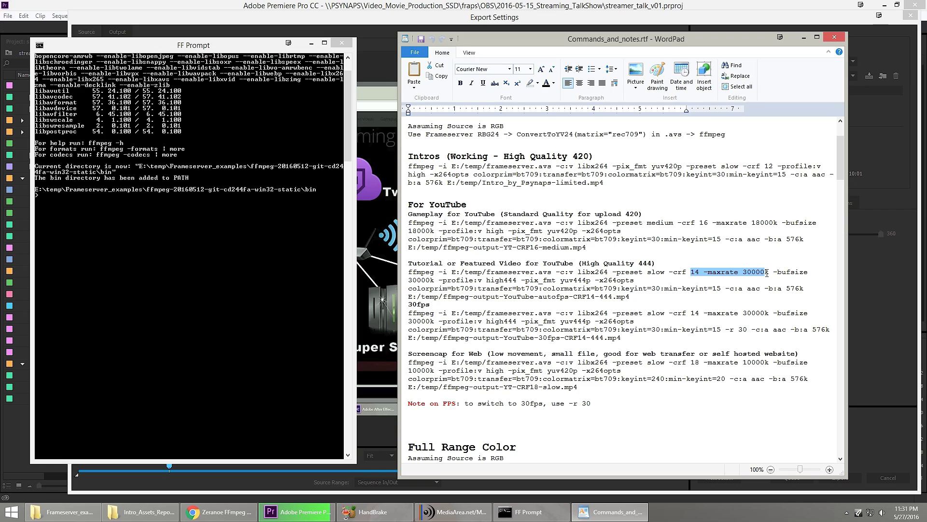
{"action": "left_click", "coordinate": [704, 271]}
{"action": "left_click_drag", "start_coordinate": [703, 271], "coordinate": [757, 273]}
{"action": "left_click", "coordinate": [632, 273]}
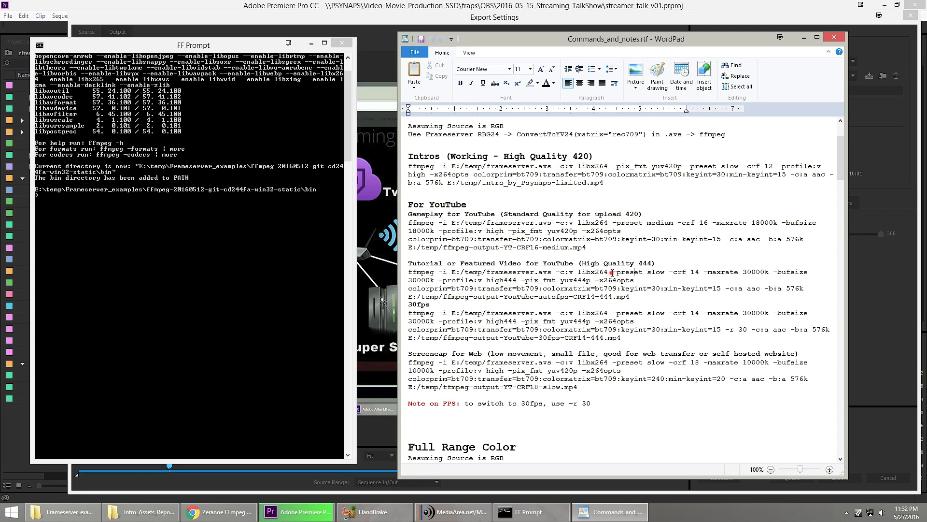
{"action": "left_click_drag", "start_coordinate": [612, 273], "coordinate": [662, 273]}
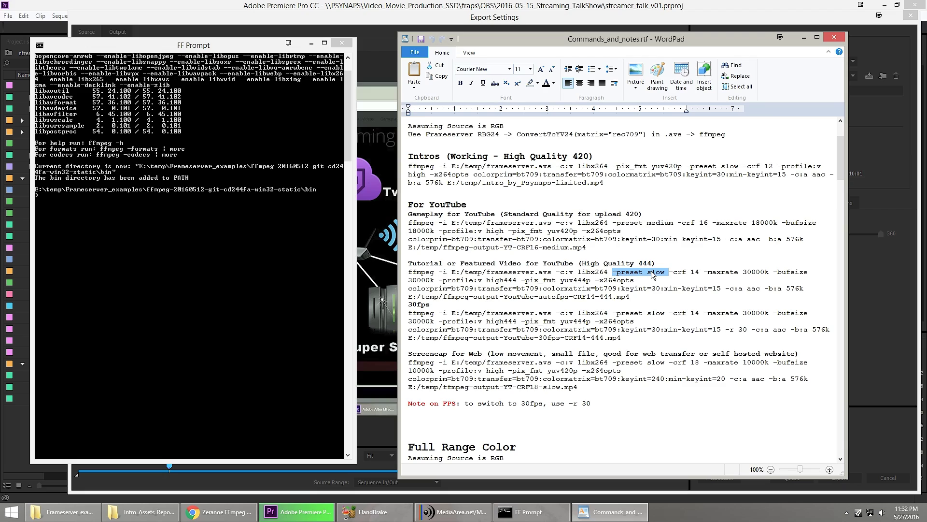
{"action": "key", "text": "ctrl+shift+Left"}
{"action": "key", "text": "ctrl+shift+Right"}
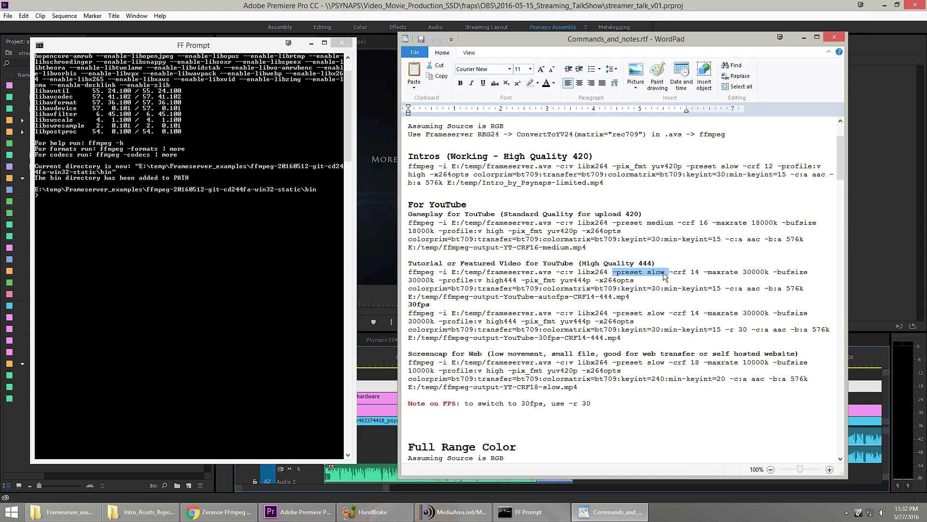
{"action": "left_click", "coordinate": [616, 274]}
{"action": "left_click_drag", "start_coordinate": [613, 274], "coordinate": [636, 279]}
{"action": "left_click", "coordinate": [647, 273]}
{"action": "left_click", "coordinate": [528, 321]}
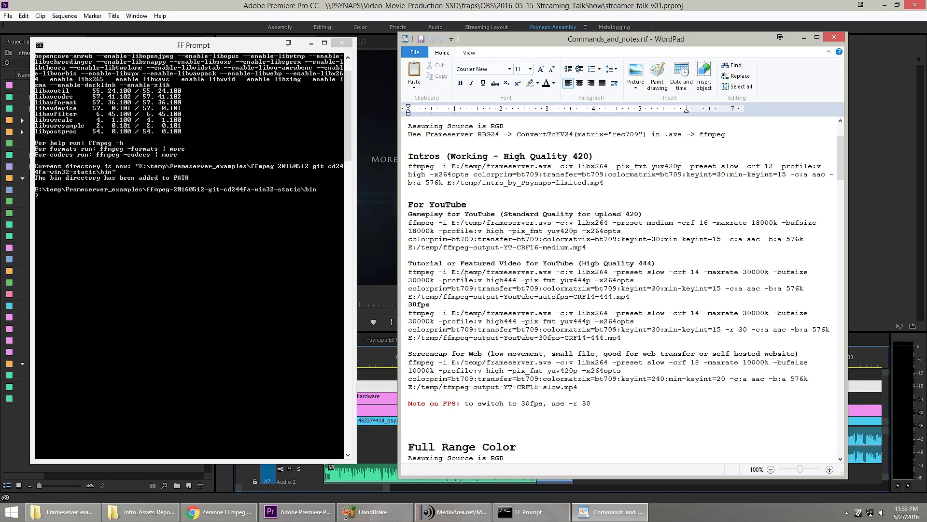
{"action": "left_click_drag", "start_coordinate": [407, 272], "coordinate": [637, 297]}
{"action": "left_click", "coordinate": [411, 305]}
{"action": "left_click", "coordinate": [725, 329]}
{"action": "key", "text": "ctrl+shift+Right"}
{"action": "key", "text": "ctrl+shift+Right"}
Step: Replace ffmpeg-output with Stream-Guide-E04 in the 30fps command's output path, then select the command
{"action": "left_click_drag", "start_coordinate": [452, 313], "coordinate": [552, 314]}
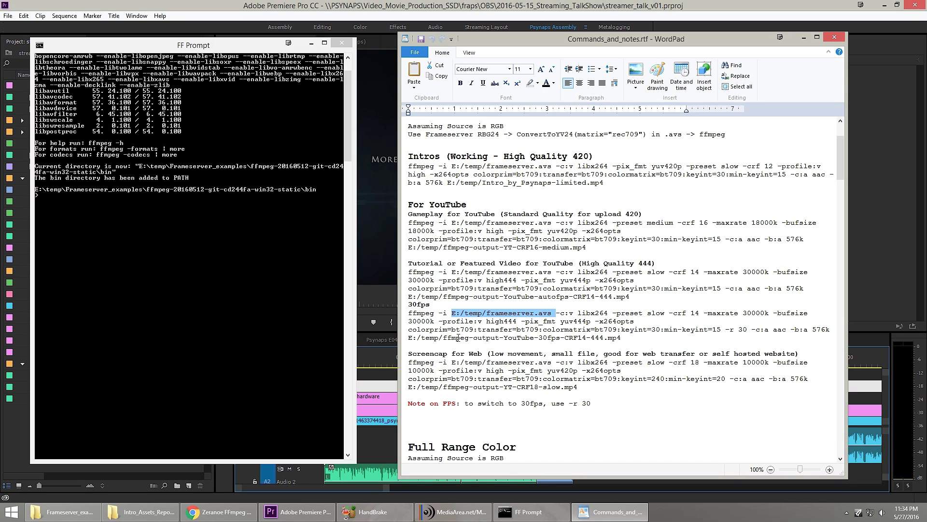
{"action": "left_click", "coordinate": [457, 337]}
{"action": "left_click_drag", "start_coordinate": [408, 337], "coordinate": [623, 338]}
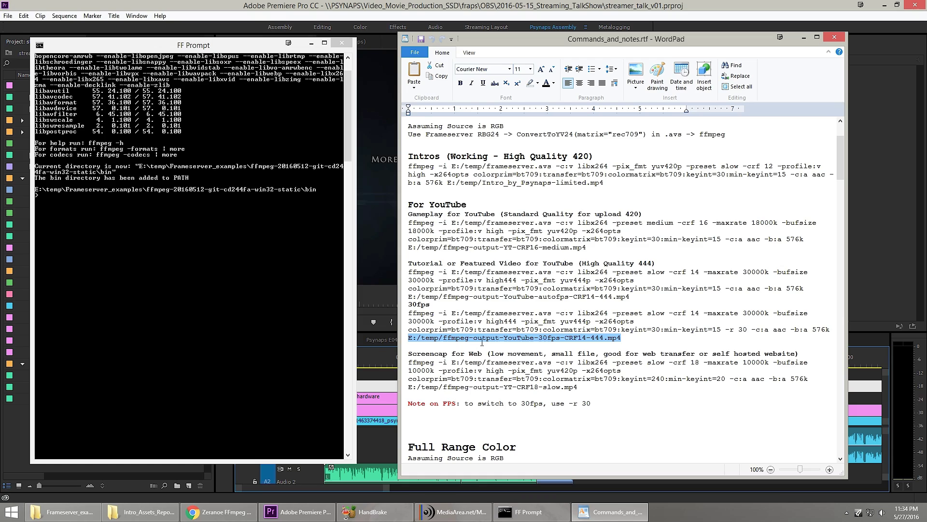
{"action": "left_click", "coordinate": [443, 337]}
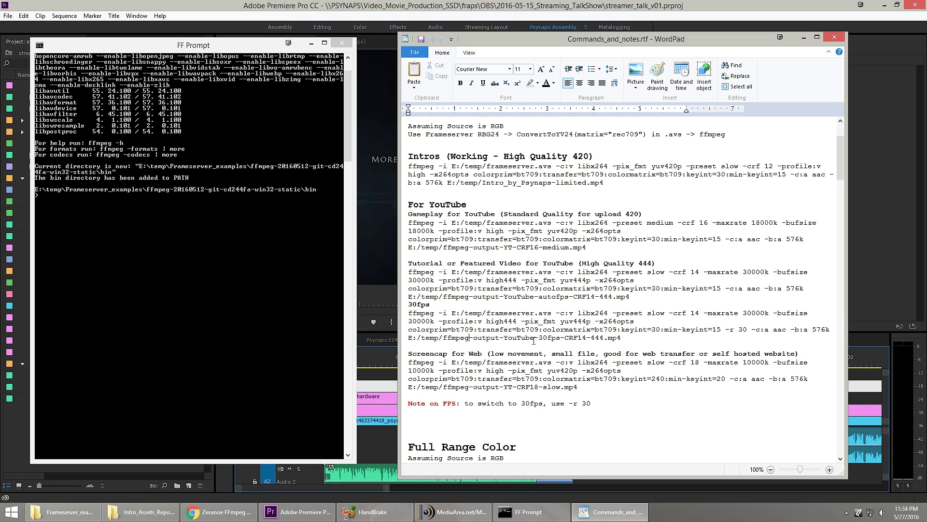
{"action": "left_click_drag", "start_coordinate": [443, 338], "coordinate": [498, 338]}
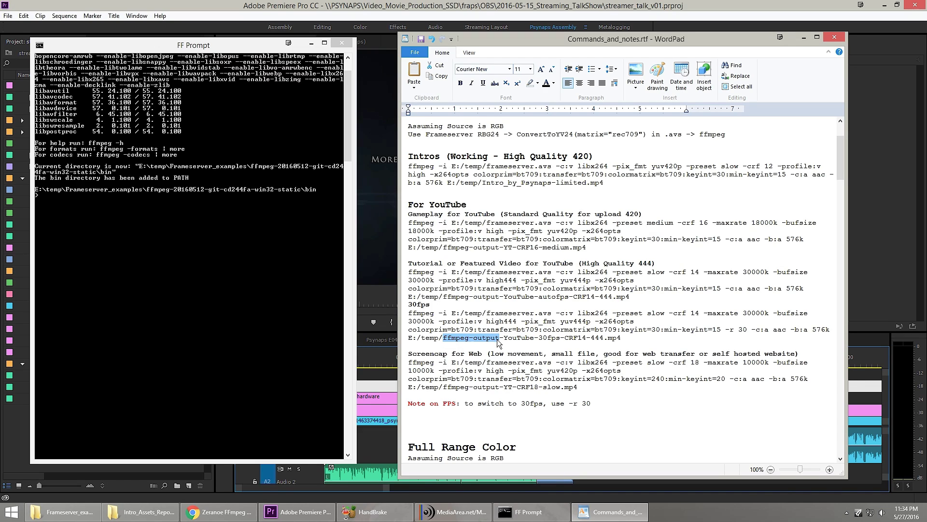
{"action": "type", "text": "Stream-Guide"}
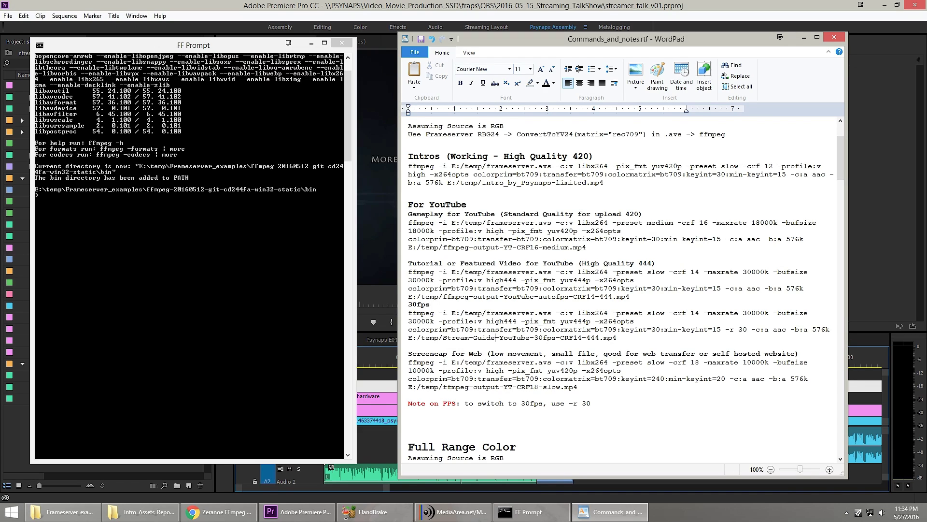
{"action": "type", "text": "E04"}
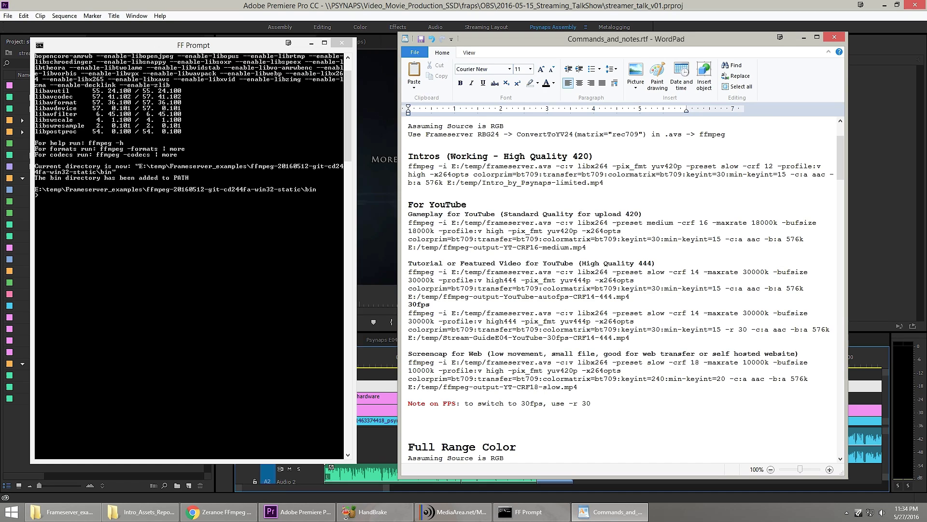
{"action": "key", "text": "Left"}
{"action": "key", "text": "Left"}
{"action": "key", "text": "Left"}
{"action": "type", "text": "-"}
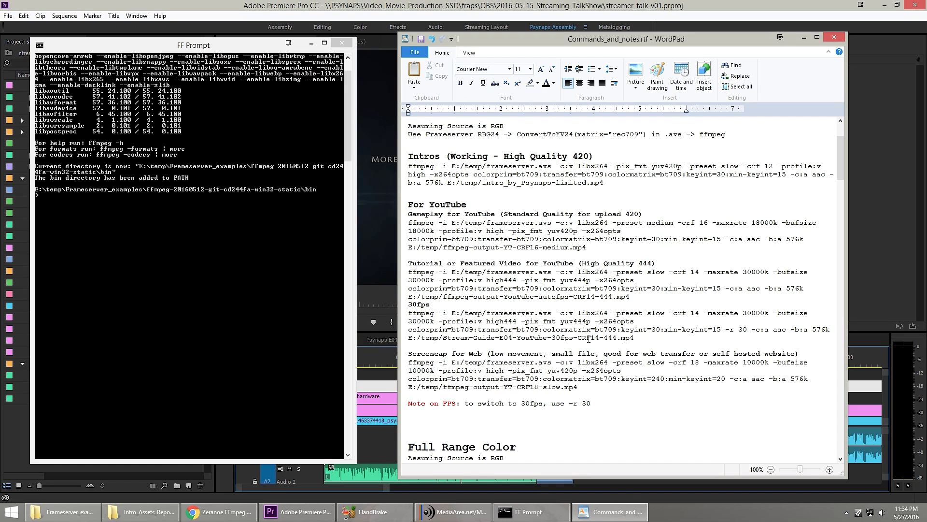
{"action": "double_click", "coordinate": [587, 337]}
{"action": "left_click", "coordinate": [623, 338]}
{"action": "left_click_drag", "start_coordinate": [410, 313], "coordinate": [635, 338]}
Step: Copy the edited 30fps High 4:4:4 command from WordPad and paste it into the FF Prompt to run it
{"action": "right_click", "coordinate": [570, 326]}
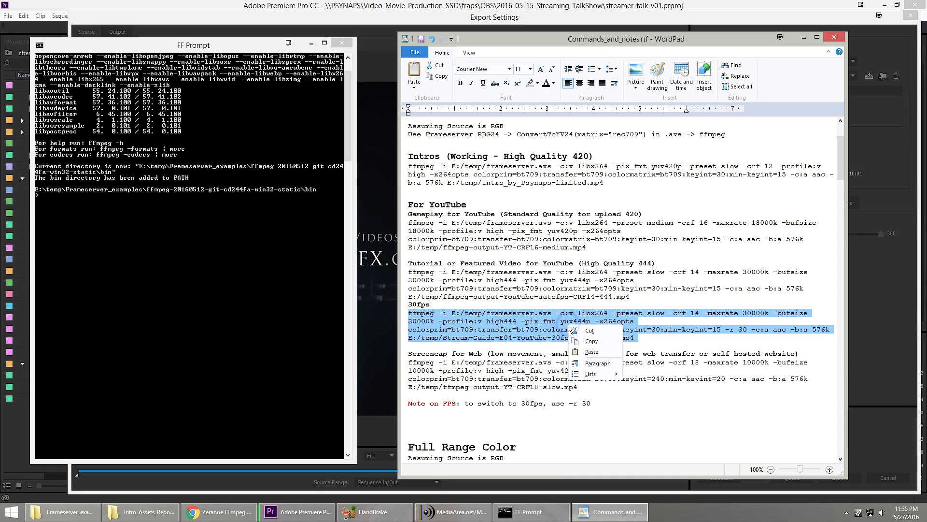
{"action": "left_click", "coordinate": [588, 341]}
{"action": "left_click", "coordinate": [133, 229]}
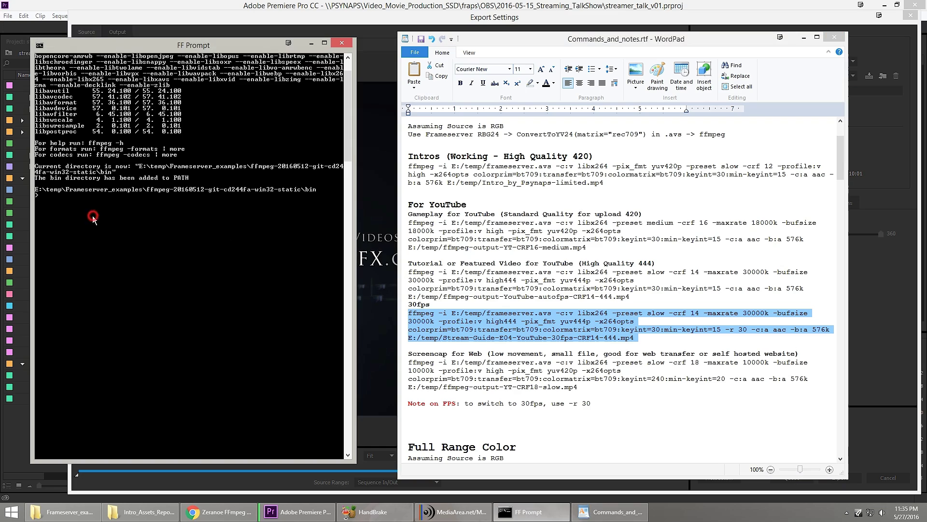
{"action": "right_click", "coordinate": [61, 205]}
{"action": "left_click", "coordinate": [87, 233]}
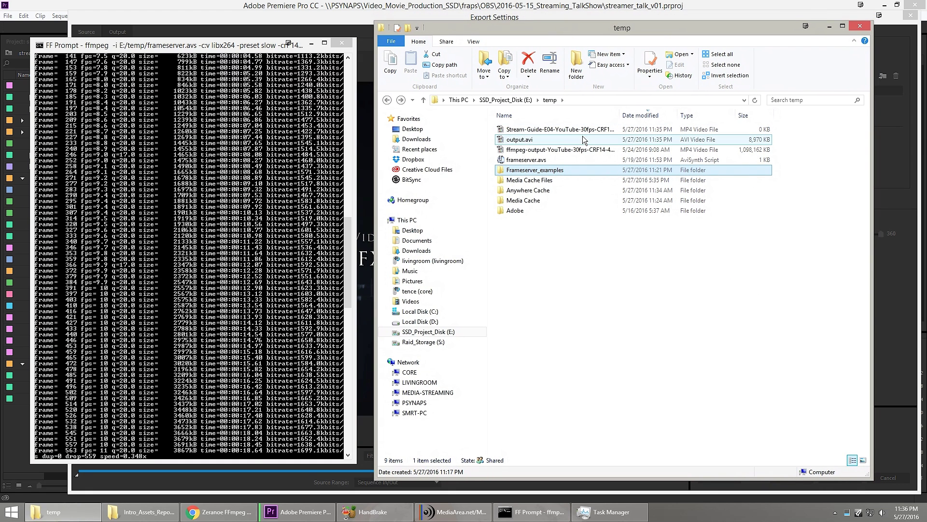
Step: Widen the Name column in E:\temp and select the Stream-Guide-E04 MP4, output.avi and older ffmpeg-output 30fps MP4
{"action": "left_click", "coordinate": [526, 129]}
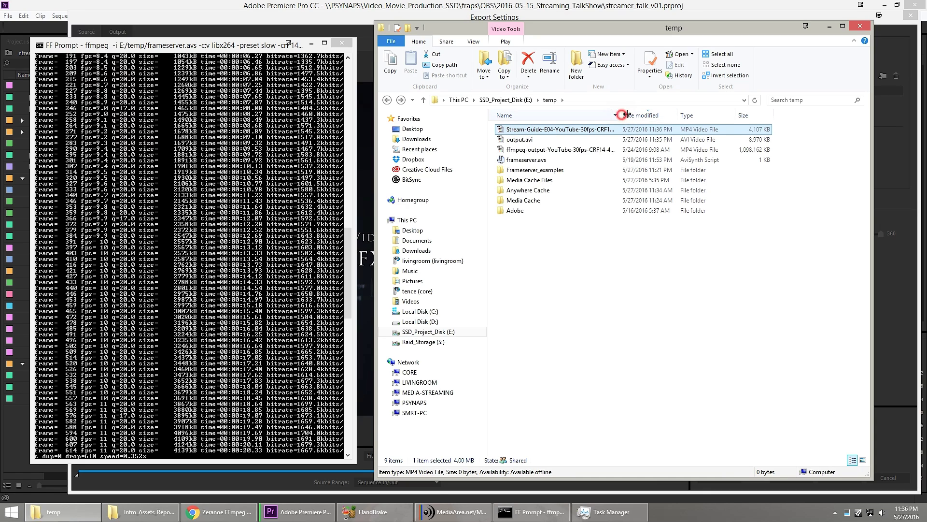
{"action": "left_click_drag", "start_coordinate": [629, 114], "coordinate": [660, 115]}
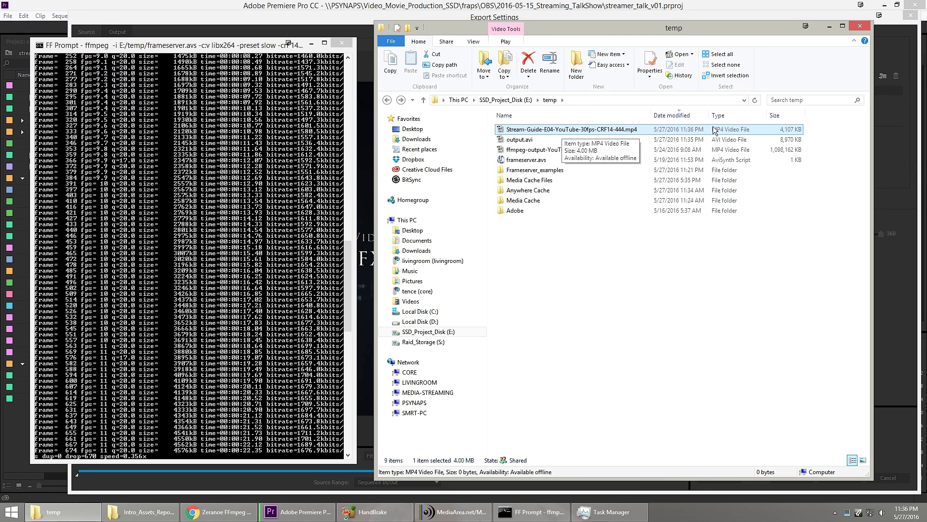
{"action": "left_click", "coordinate": [504, 141]}
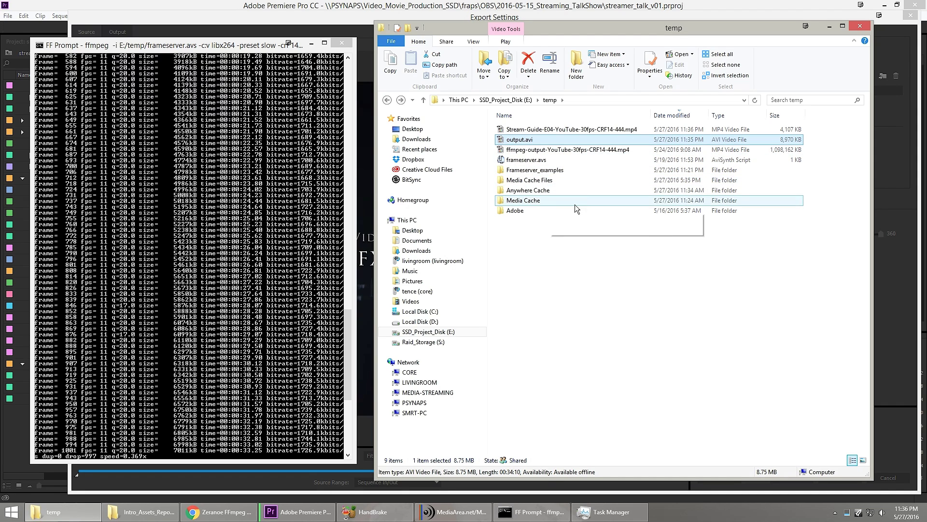
{"action": "left_click", "coordinate": [527, 150]}
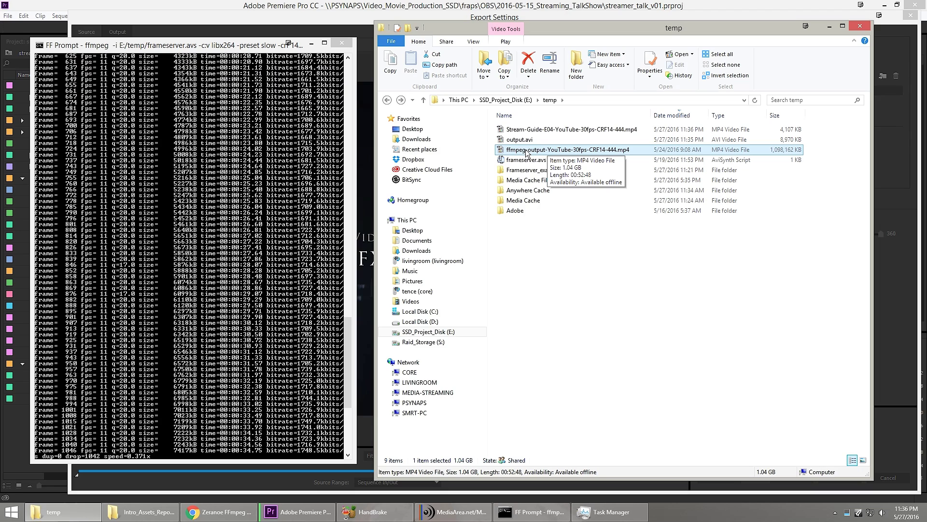
Step: Open ffmpeg-output-YouTube-30fps-CRF14-444.mp4 in MediaInfo and stretch its report to full height
{"action": "right_click", "coordinate": [533, 150]}
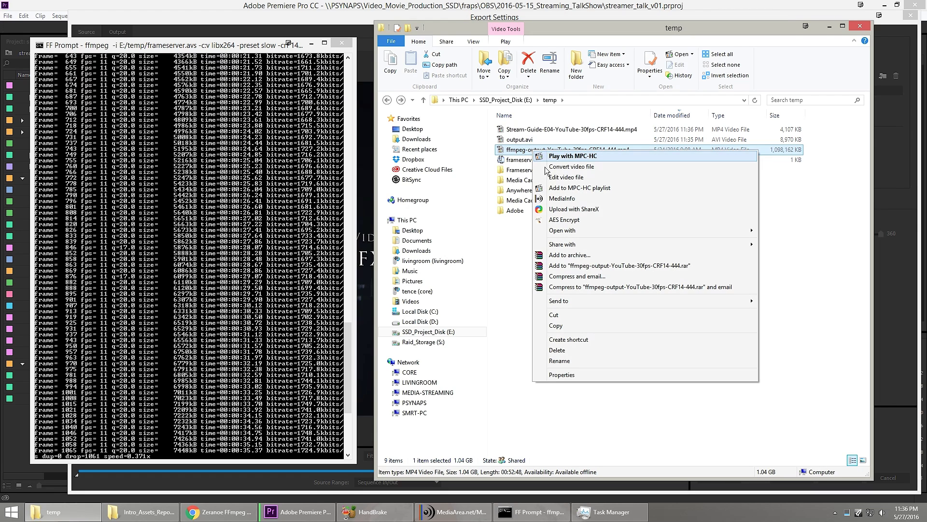
{"action": "left_click", "coordinate": [562, 198]}
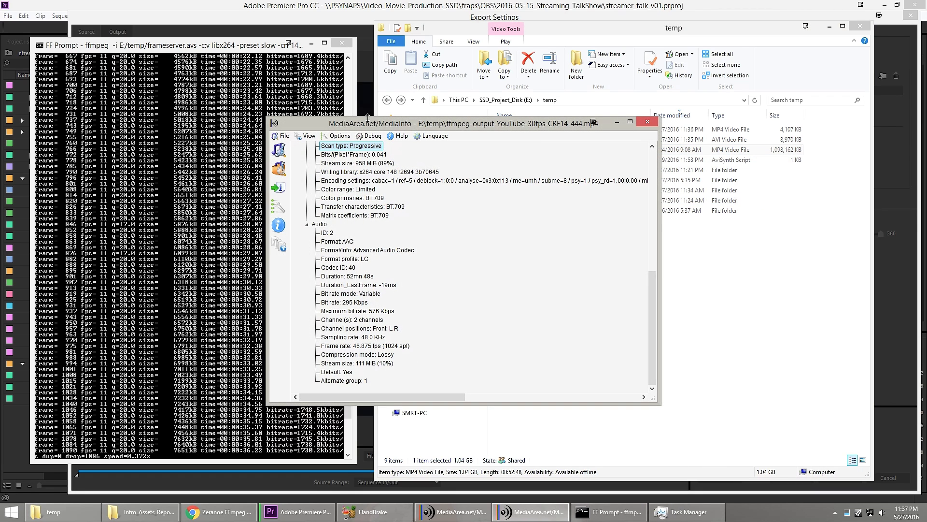
{"action": "double_click", "coordinate": [367, 117]}
Step: Highlight the YUV color space, High 4:4:4 Predictive@L5 profile, 958 MiB stream size and 4:4:4 chroma subsampling entries
{"action": "left_click", "coordinate": [344, 266]}
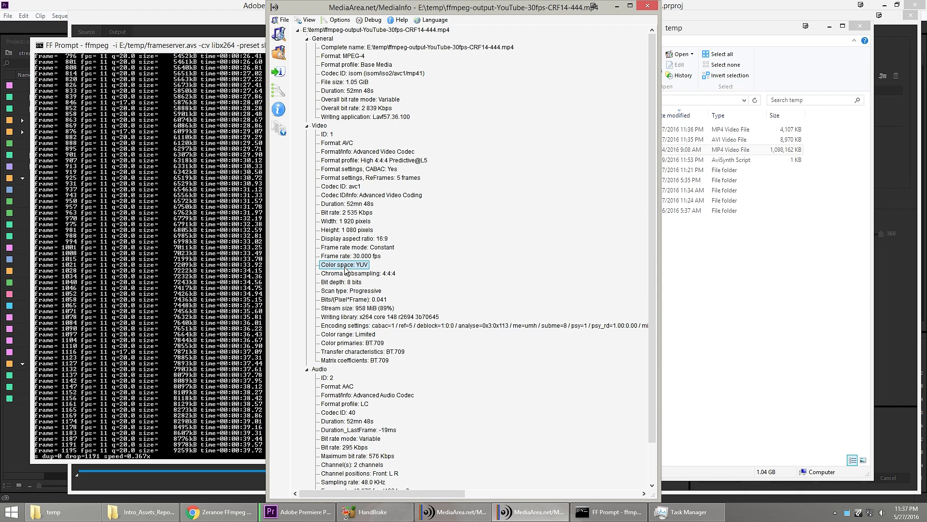
{"action": "left_click", "coordinate": [341, 162]}
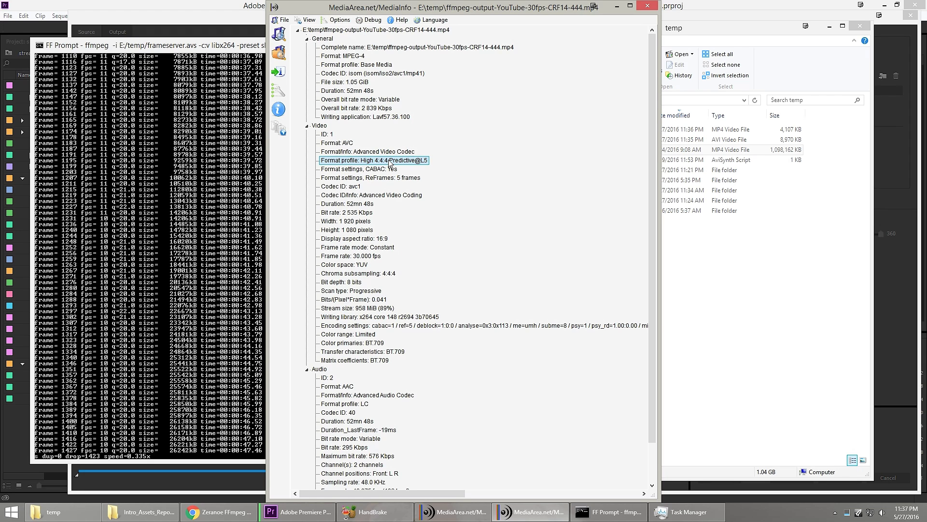
{"action": "left_click", "coordinate": [357, 307]}
{"action": "left_click_drag", "start_coordinate": [648, 288], "coordinate": [639, 326]}
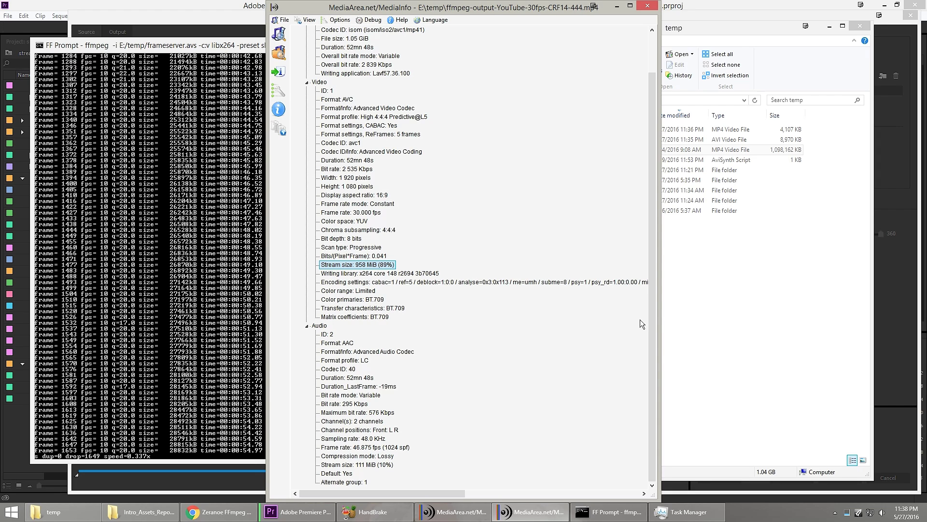
{"action": "left_click", "coordinate": [329, 230]}
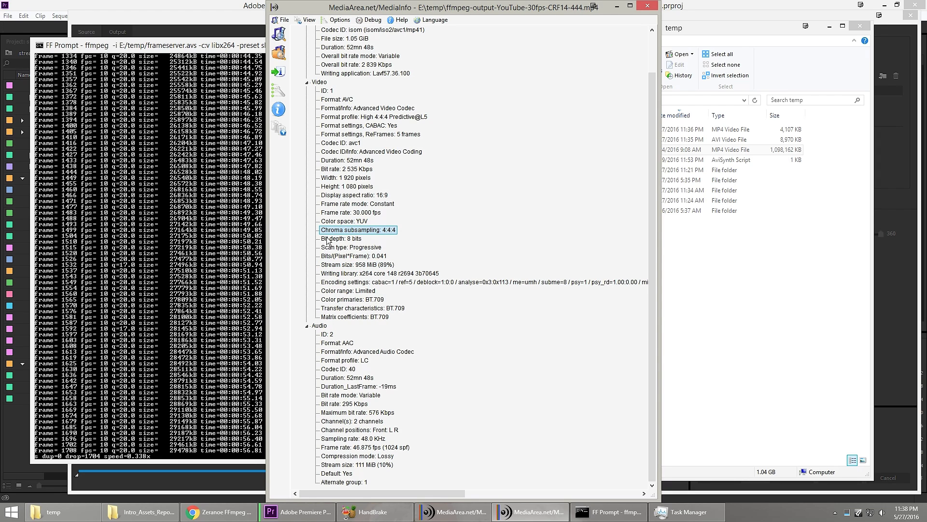